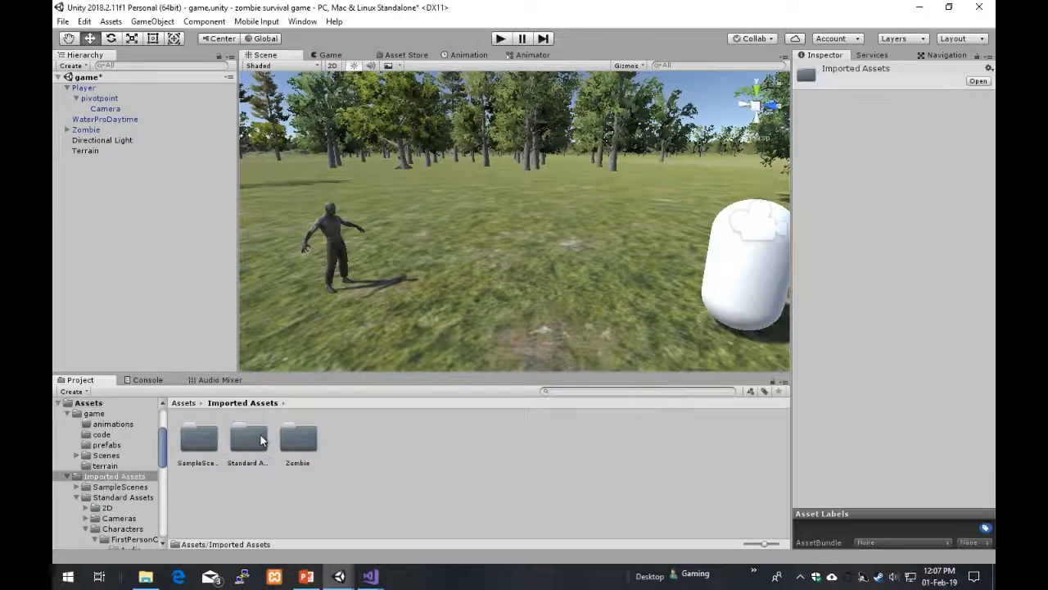
Step: Open the Animations folder of the imported Zombie assets and look over its animation clips and animator controller
{"action": "double_click", "coordinate": [298, 439]}
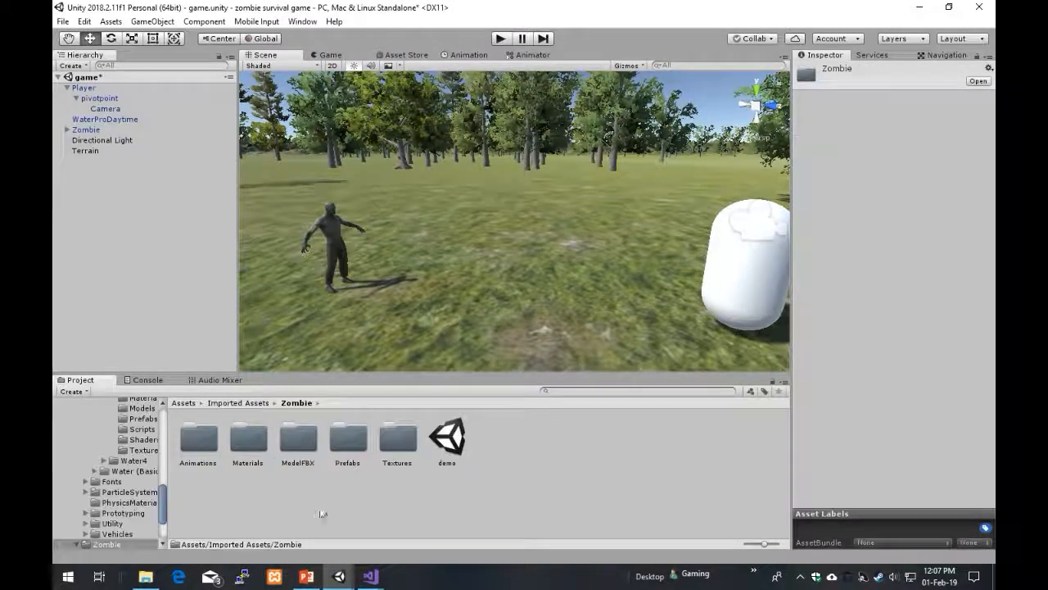
{"action": "double_click", "coordinate": [199, 439]}
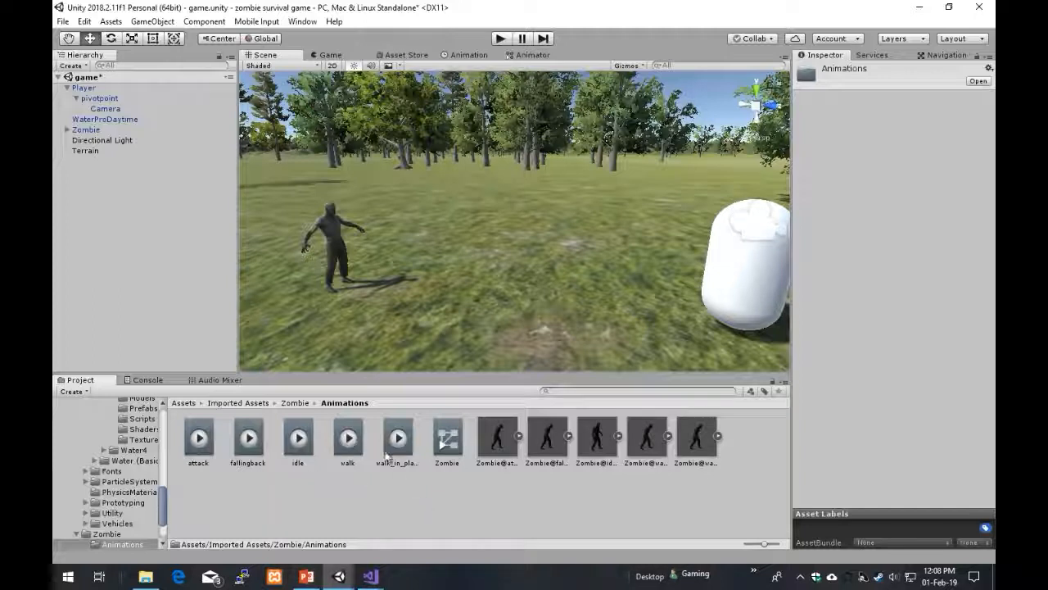
{"action": "left_click", "coordinate": [477, 444]}
{"action": "left_click", "coordinate": [375, 432]}
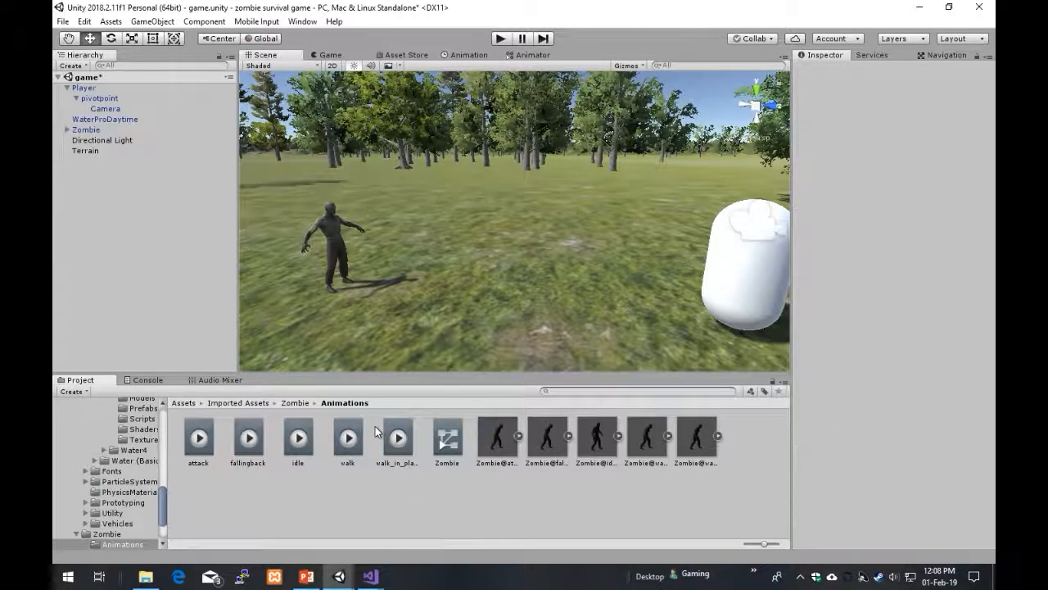
{"action": "left_click", "coordinate": [387, 436]}
{"action": "left_click", "coordinate": [346, 438]}
{"action": "left_click", "coordinate": [206, 442]}
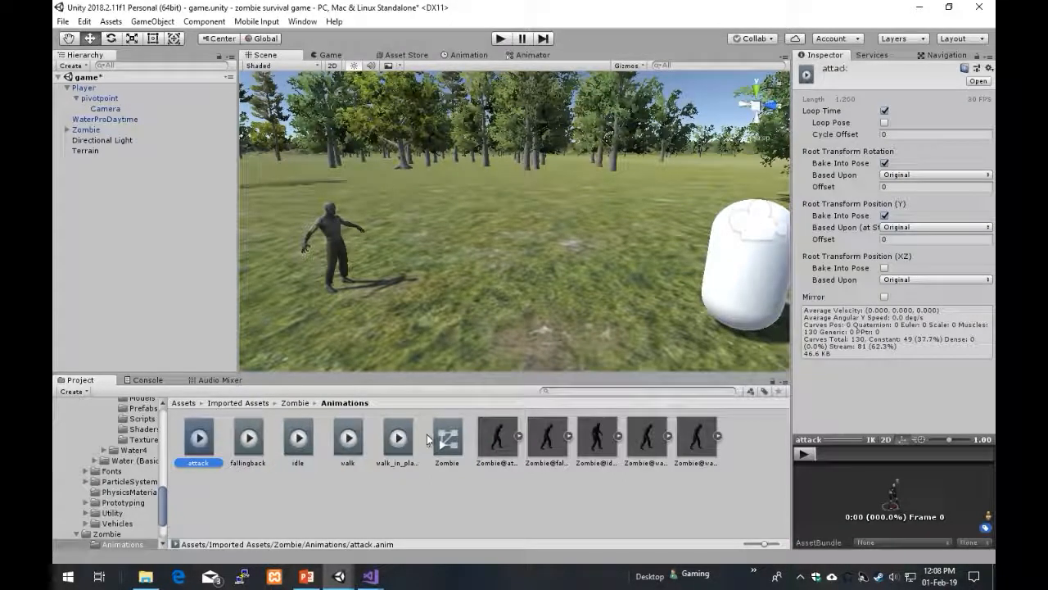
{"action": "left_click", "coordinate": [447, 438]}
{"action": "left_click", "coordinate": [354, 495]}
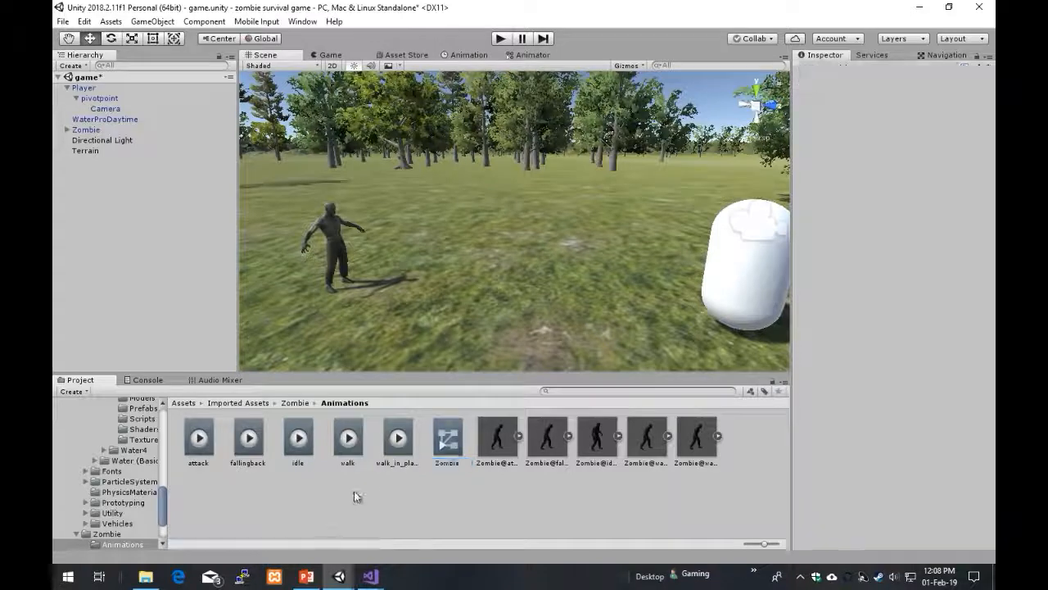
Step: Examine the settings of the attack, fallingback, idle and walk clips
{"action": "left_click", "coordinate": [205, 447]}
{"action": "left_click", "coordinate": [249, 442]}
{"action": "left_click", "coordinate": [301, 444]}
{"action": "left_click", "coordinate": [337, 449]}
{"action": "left_click", "coordinate": [249, 442]}
{"action": "left_click", "coordinate": [200, 441]}
{"action": "left_click", "coordinate": [249, 447]}
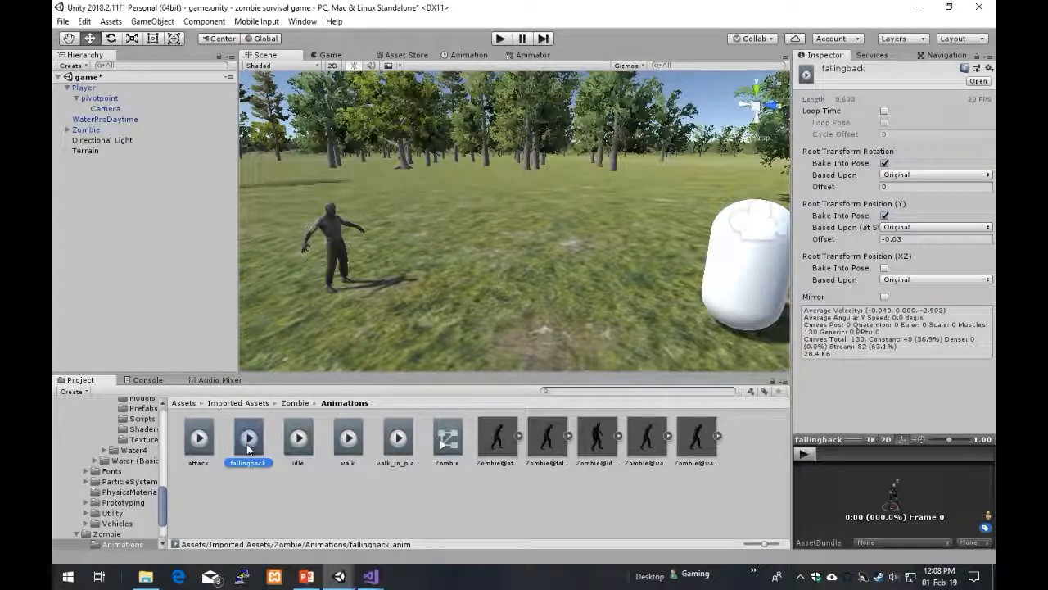
Step: Create a new Animator Controller in the project's game/animations folder
{"action": "left_click", "coordinate": [237, 403]}
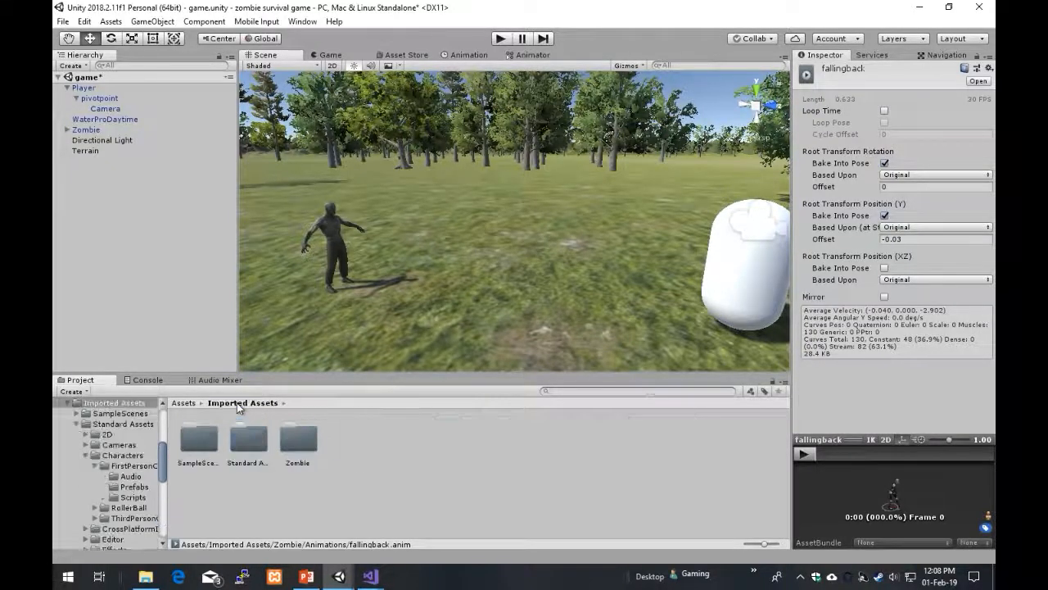
{"action": "left_click", "coordinate": [183, 402]}
{"action": "double_click", "coordinate": [199, 442]}
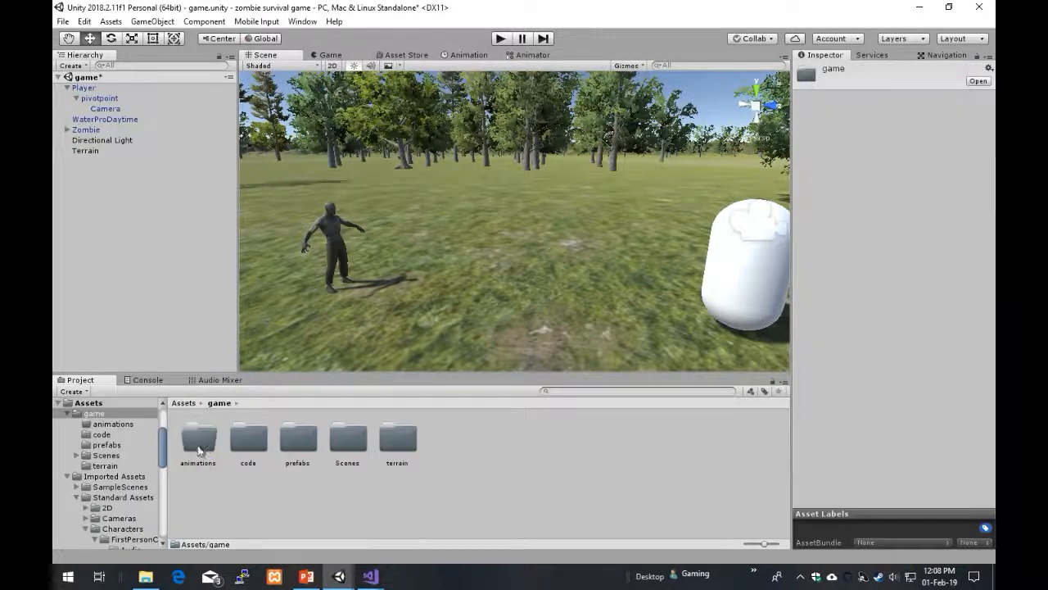
{"action": "double_click", "coordinate": [199, 446]}
{"action": "right_click", "coordinate": [249, 455]}
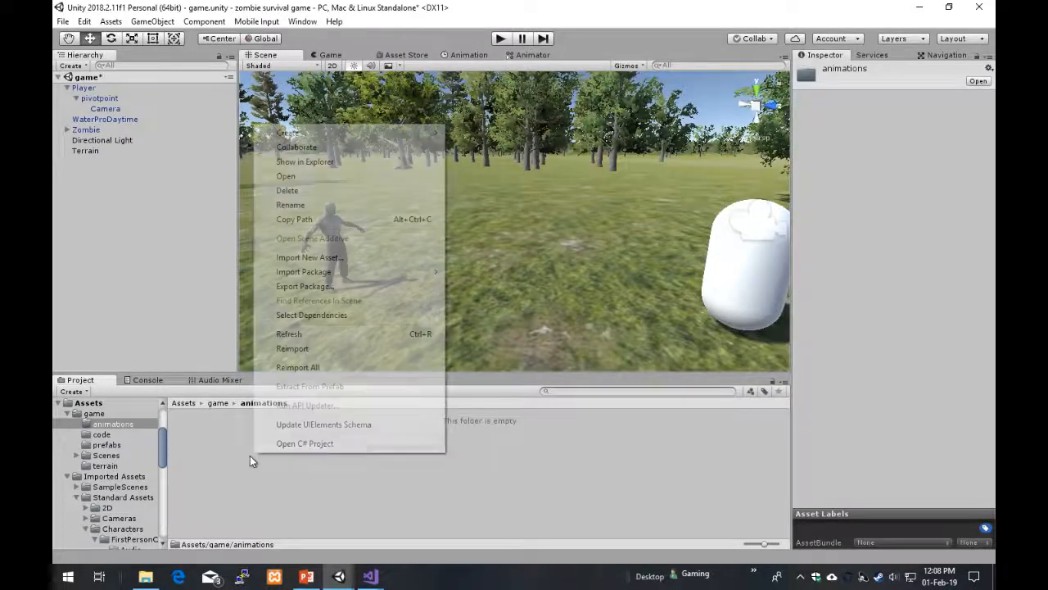
{"action": "mouse_move", "coordinate": [401, 135]}
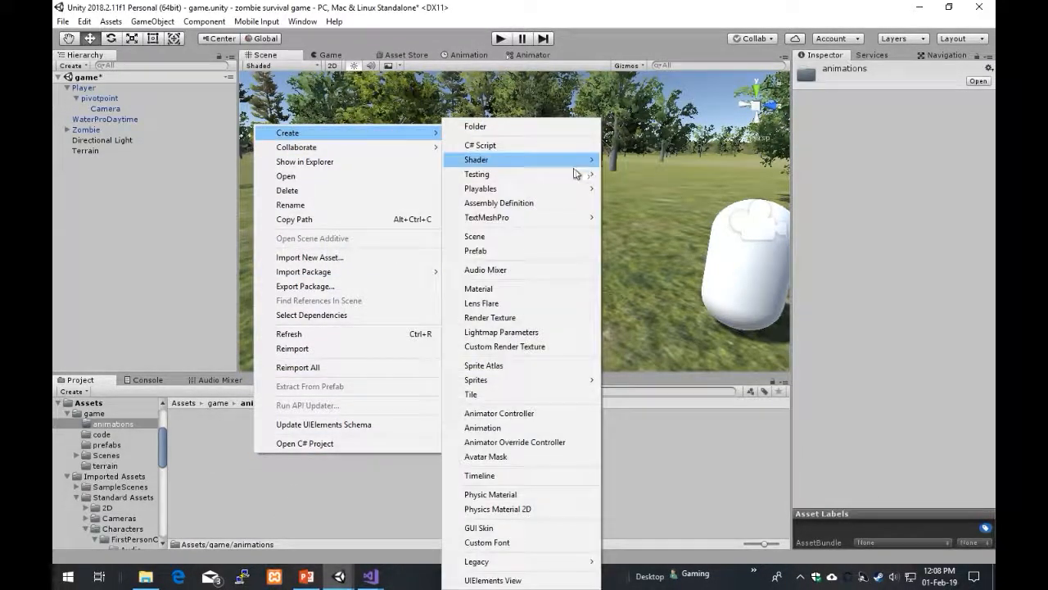
{"action": "left_click", "coordinate": [504, 413]}
{"action": "left_click", "coordinate": [203, 454]}
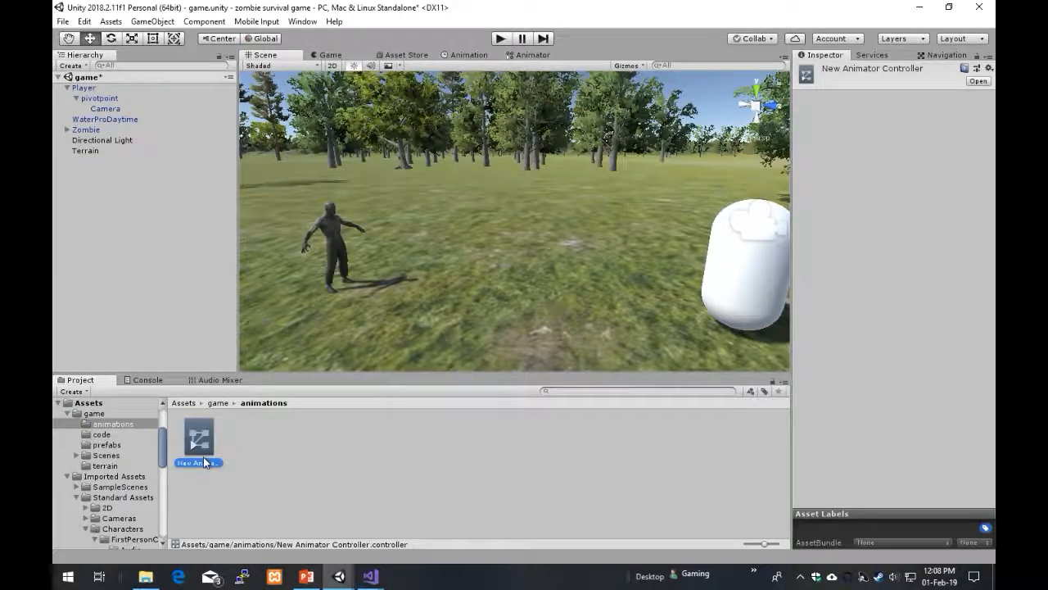
Step: Rename the new Animator Controller as "zombie animation controller"
{"action": "right_click", "coordinate": [204, 459]}
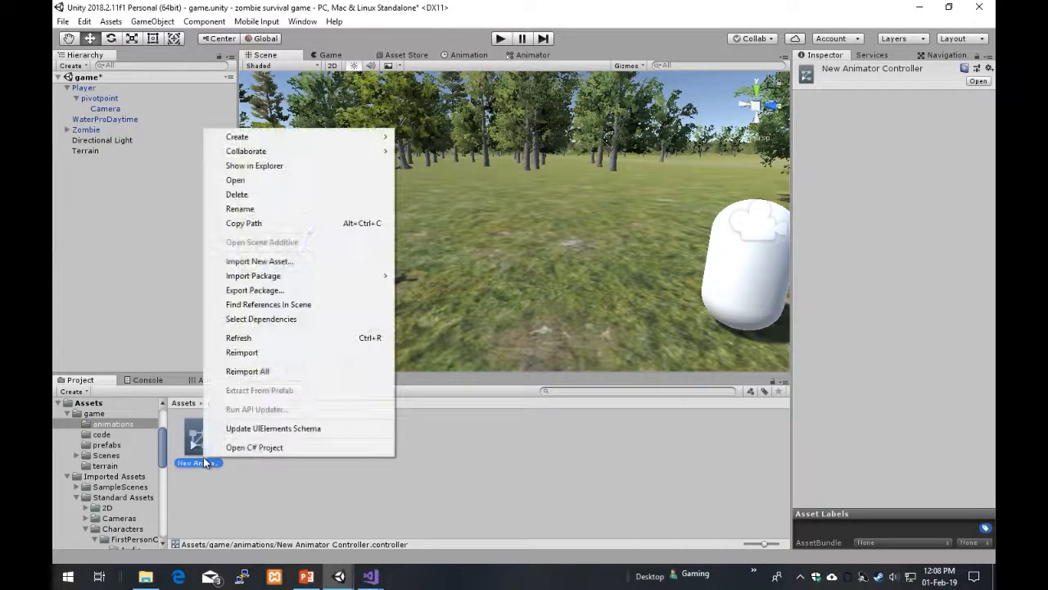
{"action": "left_click", "coordinate": [250, 209]}
{"action": "type", "text": "zombie"}
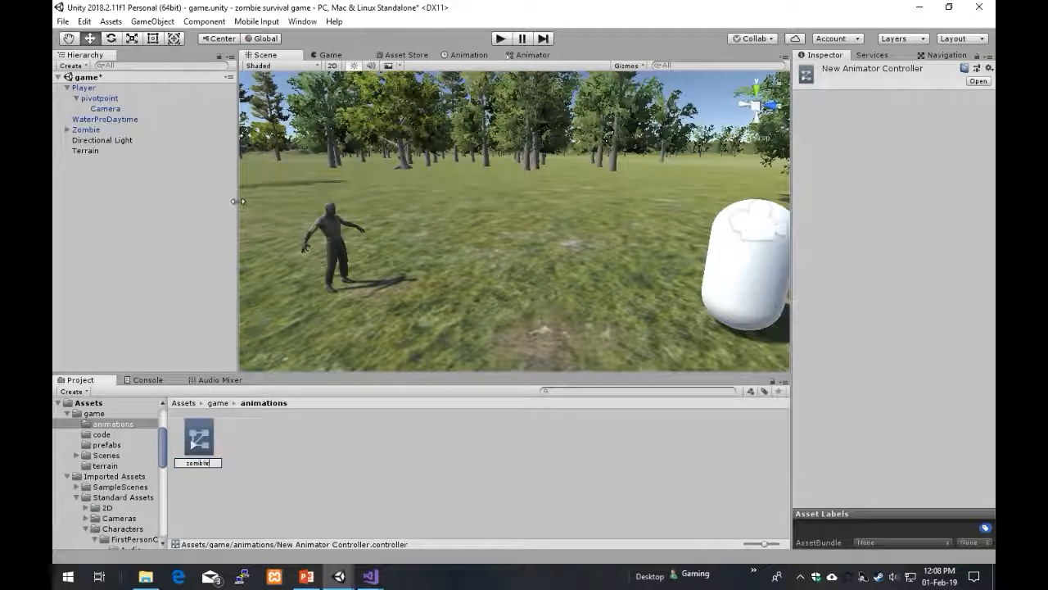
{"action": "type", "text": " animation"}
{"action": "type", "text": " controll"}
{"action": "type", "text": "er"}
{"action": "key", "text": "Return"}
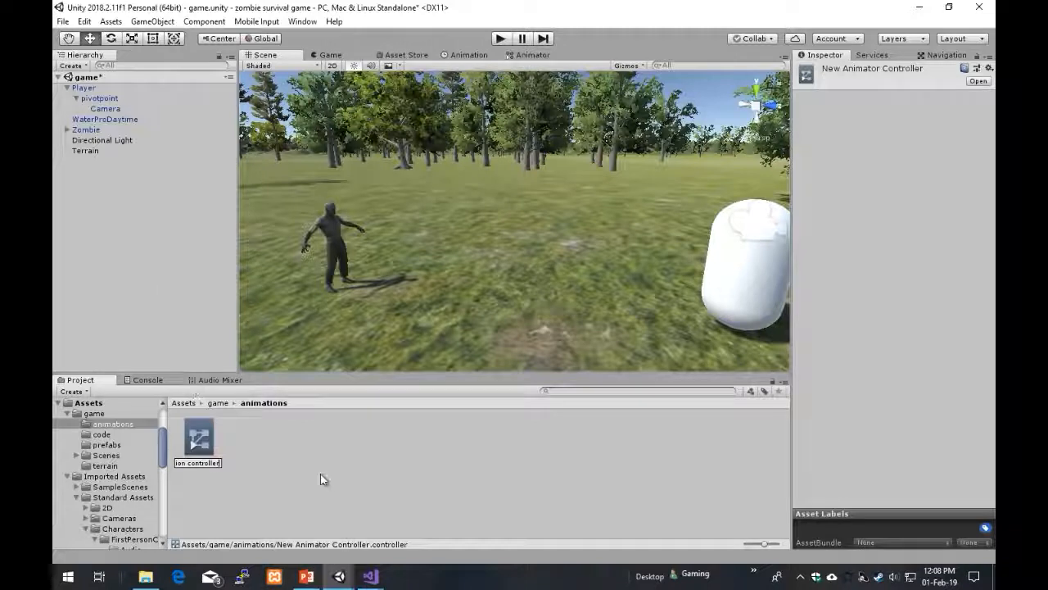
Step: Open the zombie animation controller's graph and gather the Any State, Entry and Exit nodes close together, one below another
{"action": "double_click", "coordinate": [201, 446]}
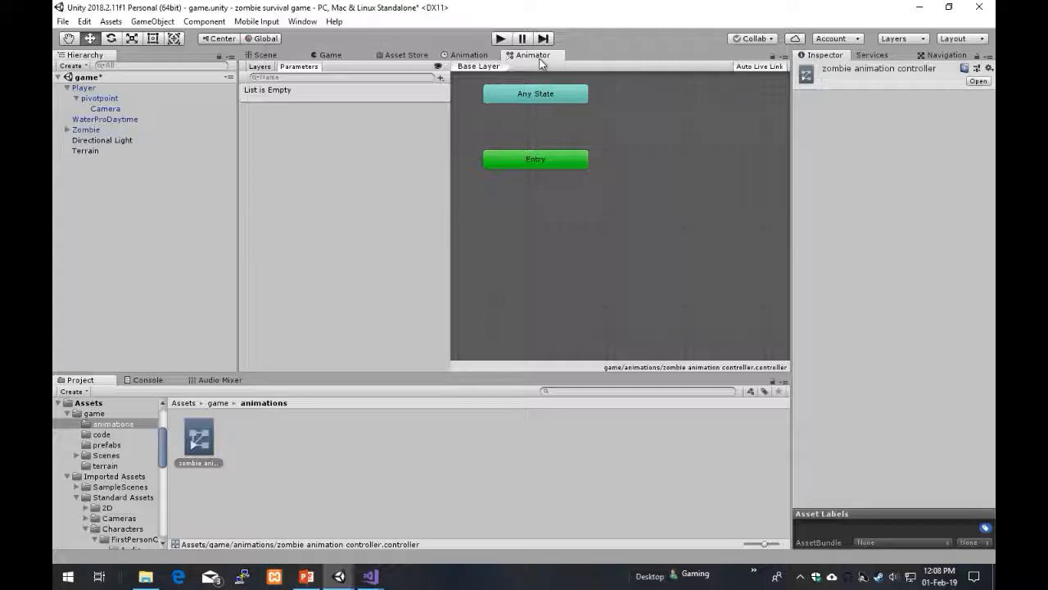
{"action": "scroll", "coordinate": [670, 207], "scroll_direction": "down", "scroll_amount": 3}
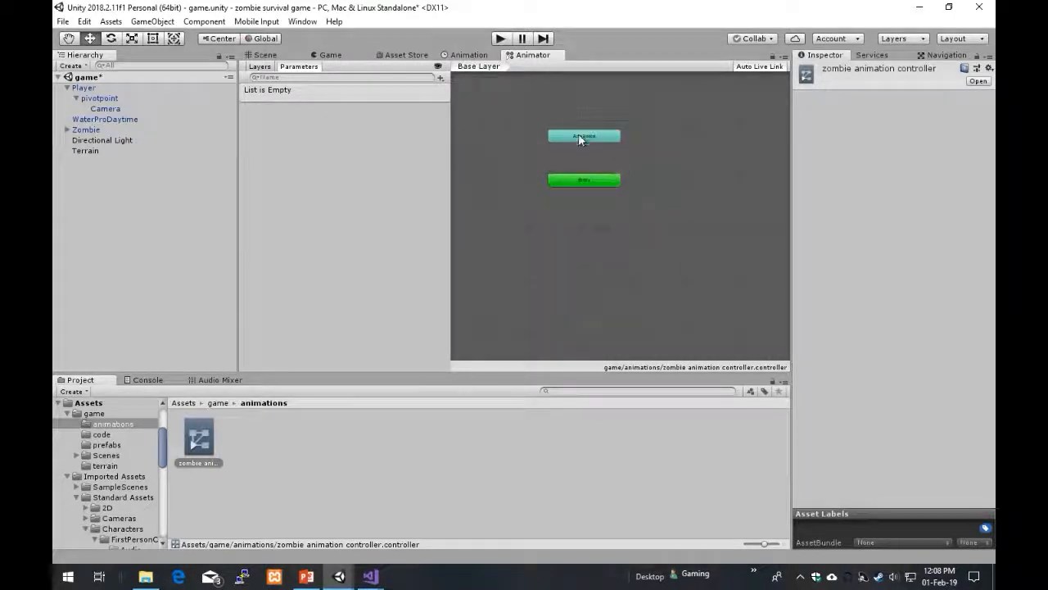
{"action": "left_click_drag", "start_coordinate": [573, 183], "coordinate": [515, 226]}
{"action": "left_click", "coordinate": [547, 157]}
{"action": "left_click", "coordinate": [598, 134]}
{"action": "left_click_drag", "start_coordinate": [598, 134], "coordinate": [535, 157]}
{"action": "scroll", "coordinate": [633, 248], "scroll_direction": "down", "scroll_amount": 4}
{"action": "scroll", "coordinate": [634, 248], "scroll_direction": "up", "scroll_amount": 2}
{"action": "left_click_drag", "start_coordinate": [771, 213], "coordinate": [542, 269]}
{"action": "scroll", "coordinate": [642, 262], "scroll_direction": "up", "scroll_amount": 2}
{"action": "scroll", "coordinate": [635, 266], "scroll_direction": "up", "scroll_amount": 1}
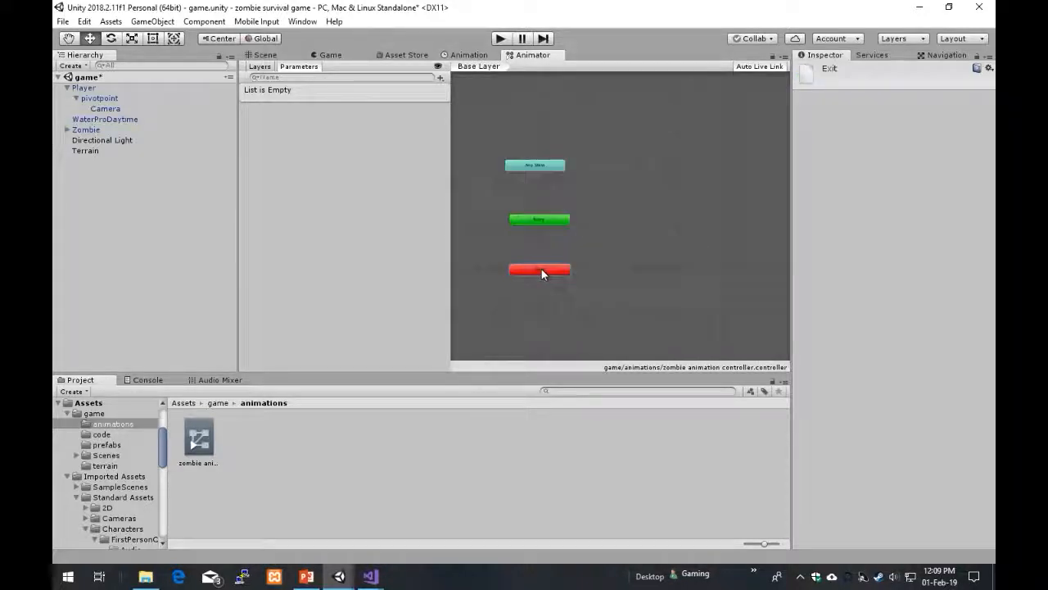
Step: Spread the Any State, Entry and Exit nodes farther apart and align them in one vertical column
{"action": "left_click", "coordinate": [537, 149]}
{"action": "left_click_drag", "start_coordinate": [540, 164], "coordinate": [540, 156]}
{"action": "left_click_drag", "start_coordinate": [545, 266], "coordinate": [545, 302]}
{"action": "left_click", "coordinate": [548, 218]}
{"action": "left_click_drag", "start_coordinate": [548, 219], "coordinate": [541, 220]}
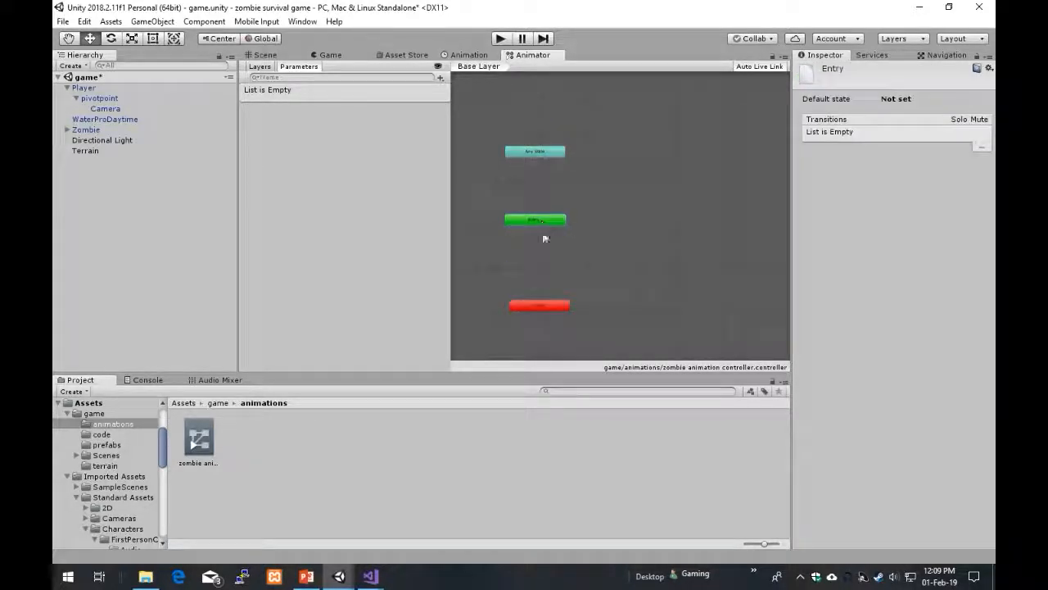
{"action": "left_click", "coordinate": [556, 314]}
{"action": "left_click_drag", "start_coordinate": [544, 303], "coordinate": [532, 296]}
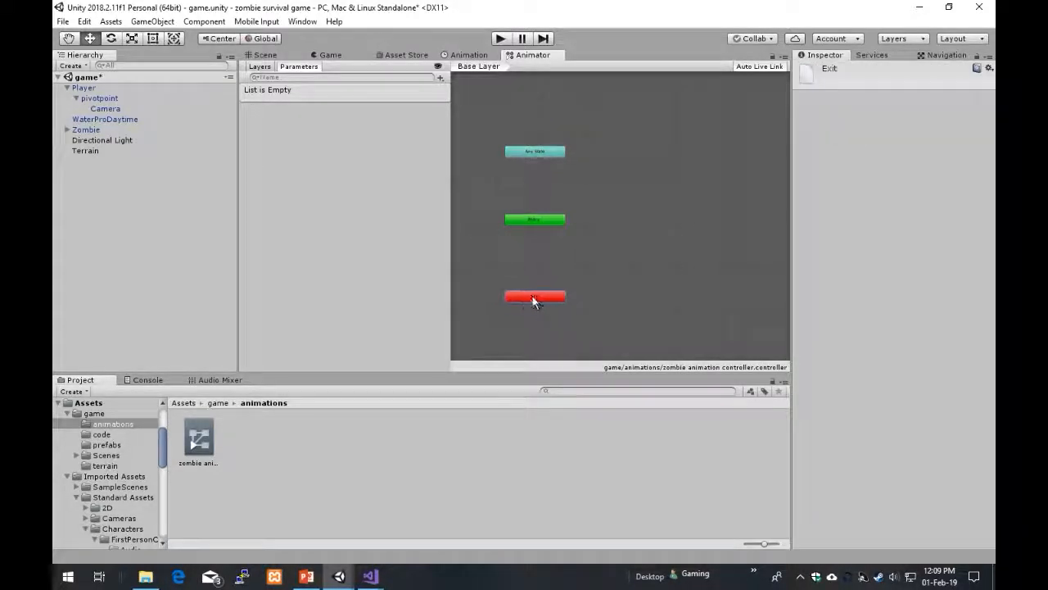
{"action": "left_click", "coordinate": [539, 221]}
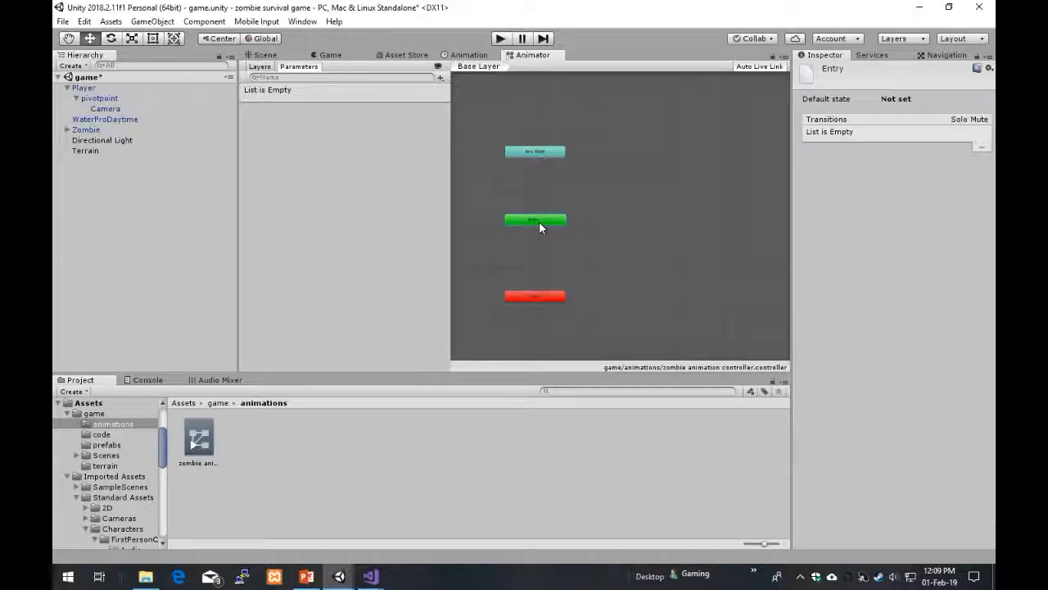
Step: Add the idle clip from Imported Assets/Zombie/Animations to the graph as a state beside the Entry node
{"action": "left_click", "coordinate": [585, 413]}
{"action": "left_click", "coordinate": [215, 404]}
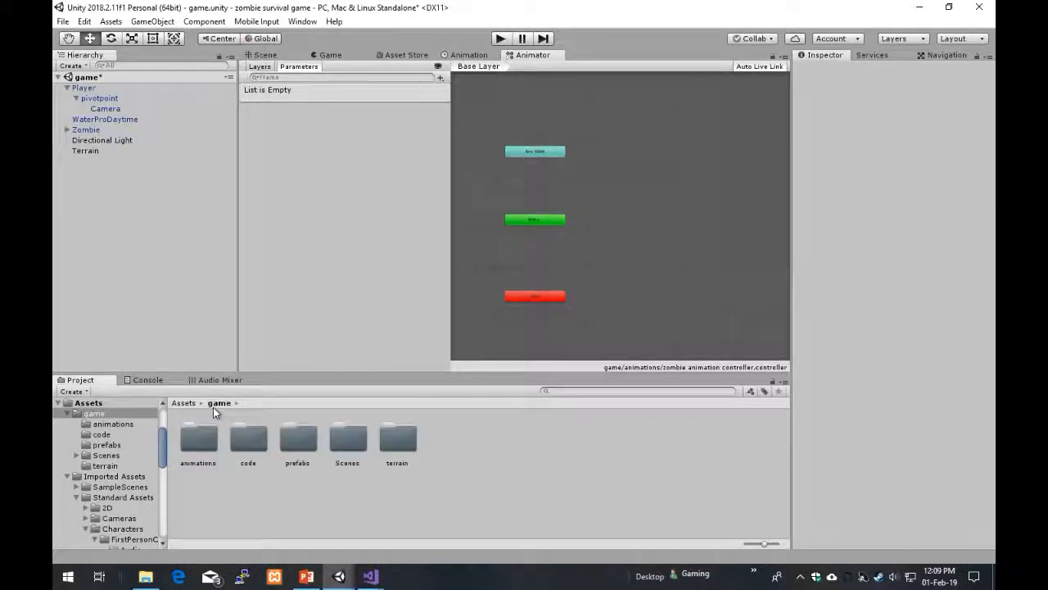
{"action": "left_click", "coordinate": [184, 404]}
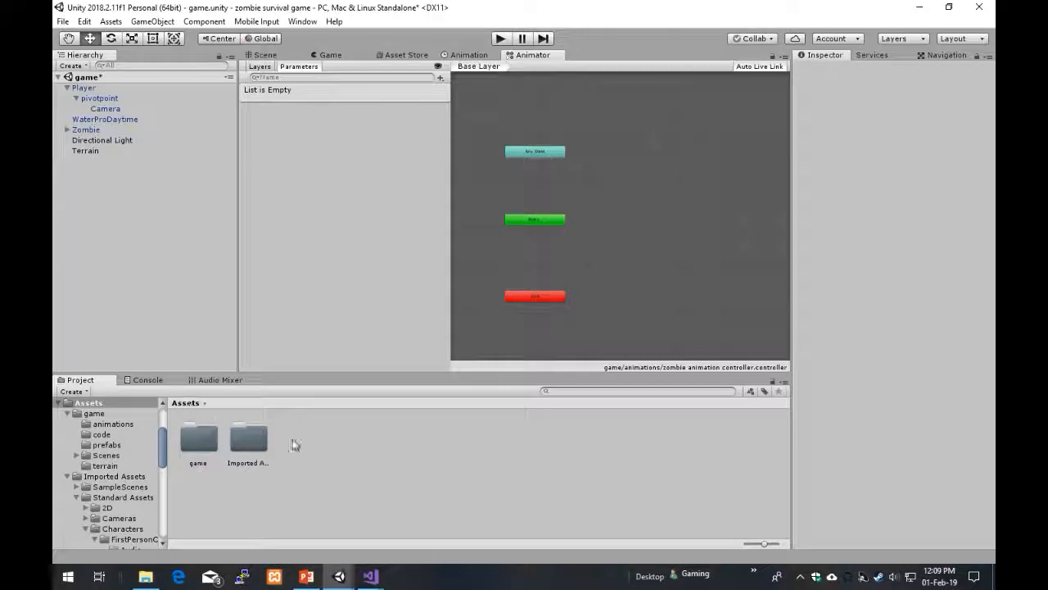
{"action": "double_click", "coordinate": [248, 440]}
{"action": "double_click", "coordinate": [298, 439]}
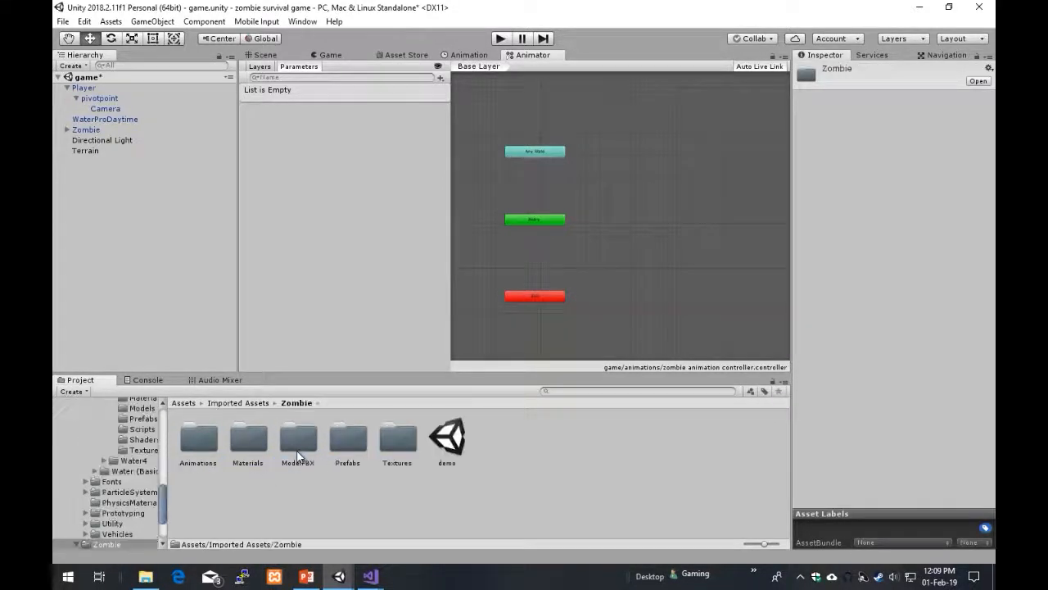
{"action": "double_click", "coordinate": [199, 440]}
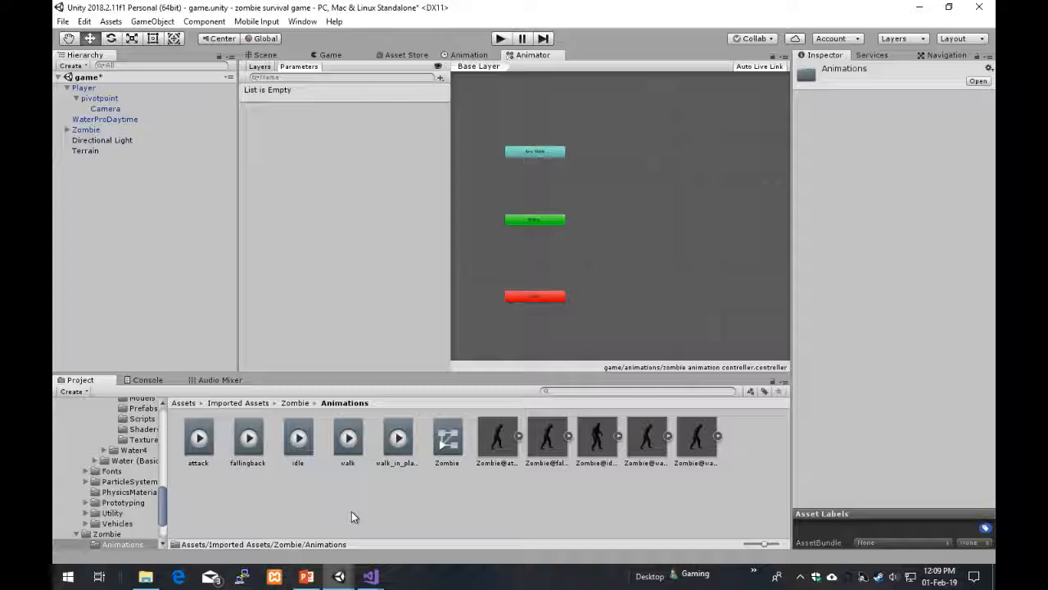
{"action": "left_click", "coordinate": [298, 441]}
{"action": "left_click_drag", "start_coordinate": [298, 440], "coordinate": [659, 214]}
{"action": "scroll", "coordinate": [642, 236], "scroll_direction": "up", "scroll_amount": 3}
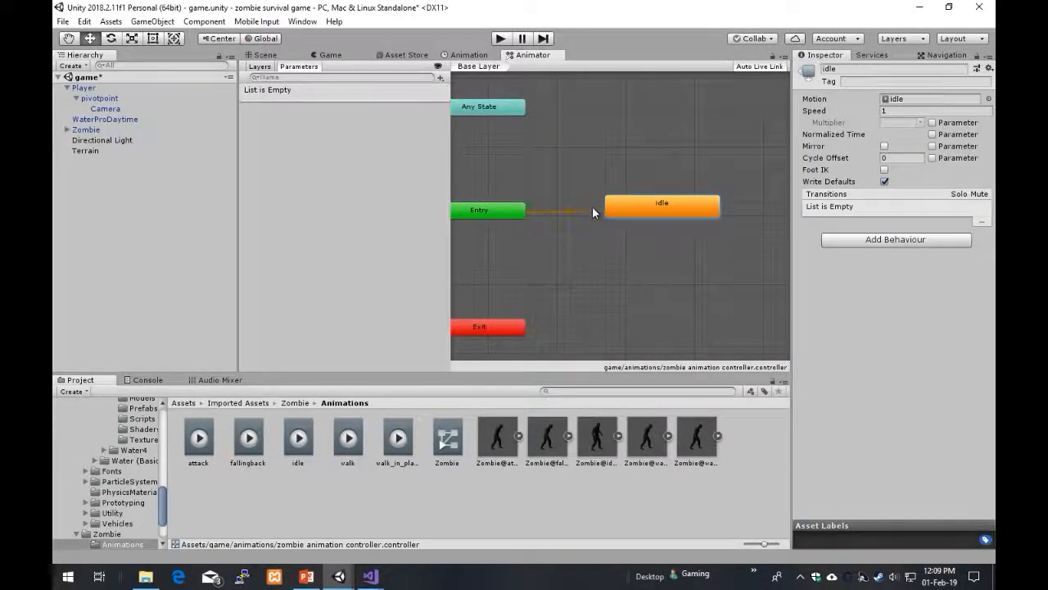
Step: Level the idle state with the Entry node and check the Entry node's default state
{"action": "left_click", "coordinate": [592, 206]}
{"action": "left_click", "coordinate": [506, 214]}
{"action": "left_click", "coordinate": [661, 204]}
{"action": "left_click", "coordinate": [679, 222]}
{"action": "left_click", "coordinate": [708, 204]}
{"action": "left_click_drag", "start_coordinate": [709, 202], "coordinate": [704, 212]}
{"action": "left_click", "coordinate": [496, 214]}
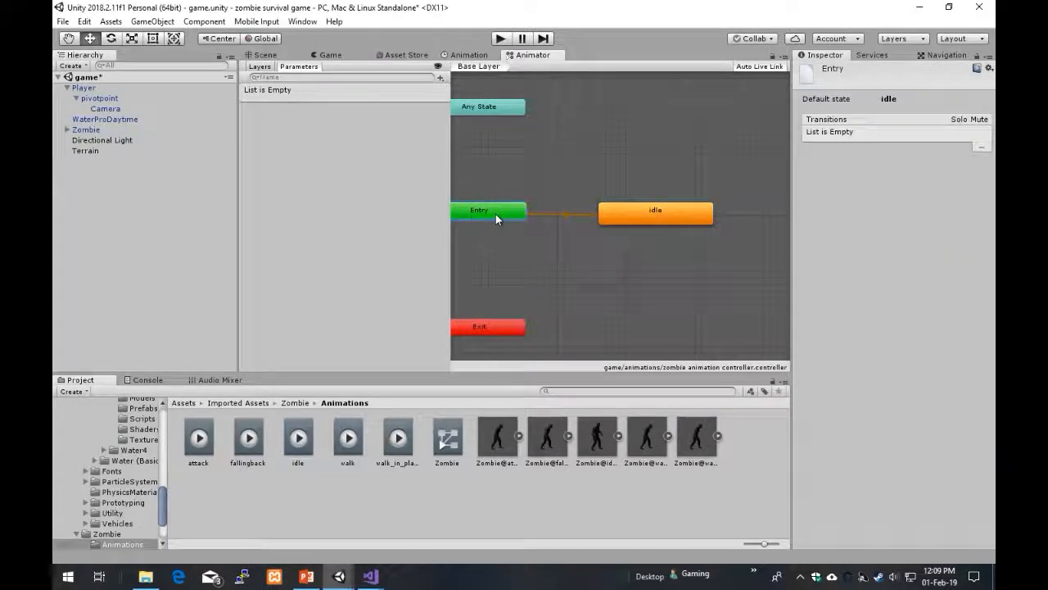
{"action": "left_click", "coordinate": [669, 210]}
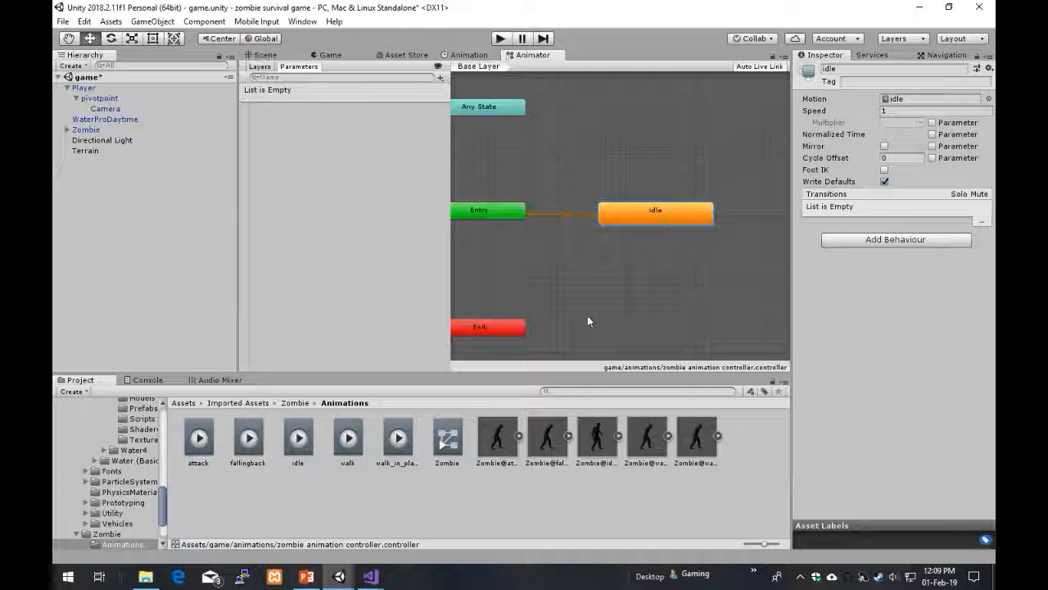
Step: Add the attack clip as a state above idle and the walk clip below it, aligning attack with idle
{"action": "left_click", "coordinate": [346, 498]}
{"action": "left_click", "coordinate": [674, 215]}
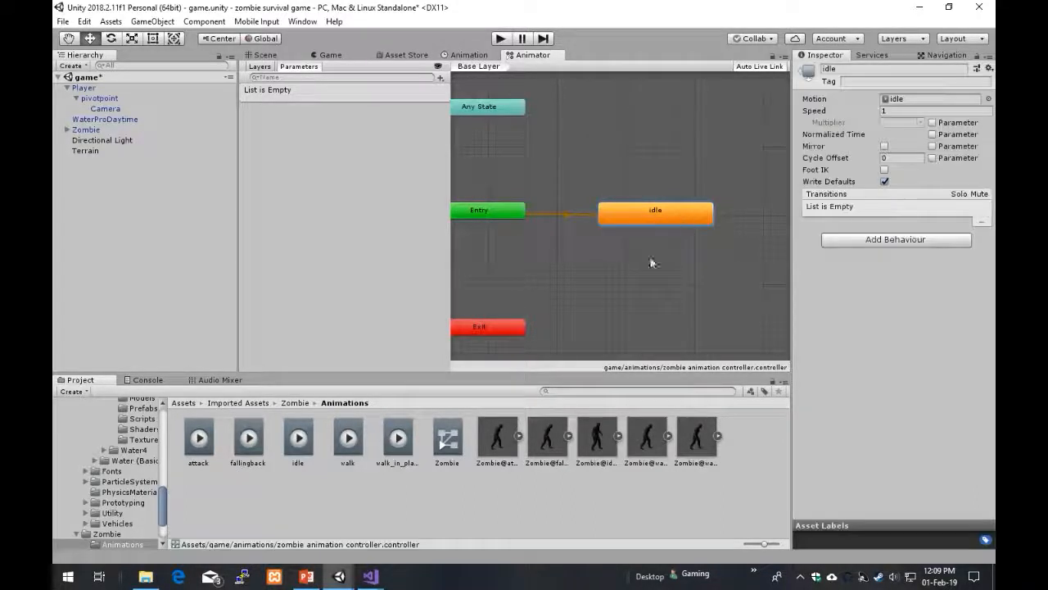
{"action": "left_click", "coordinate": [358, 496]}
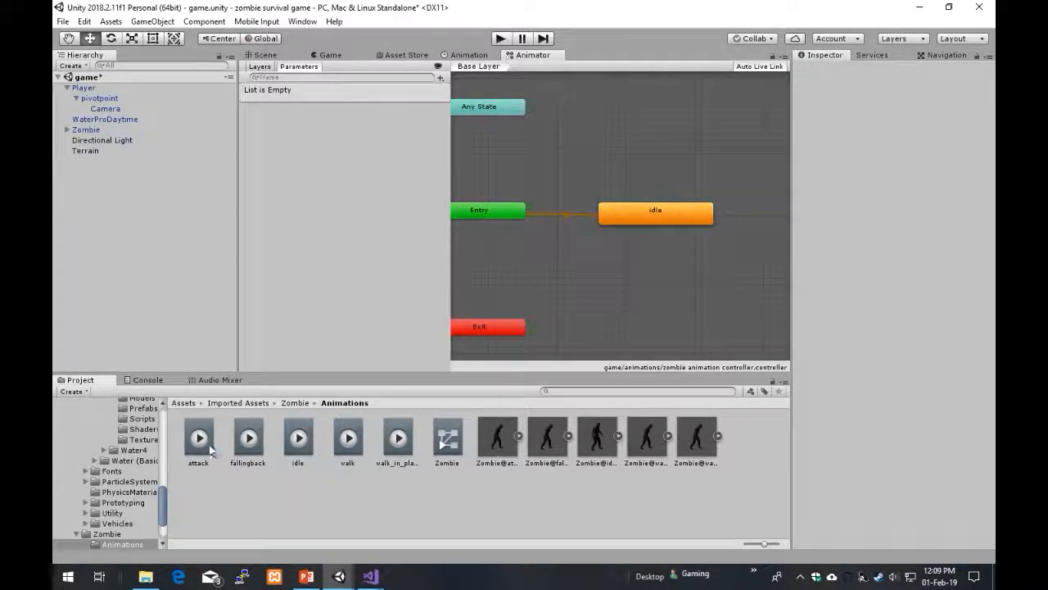
{"action": "left_click_drag", "start_coordinate": [199, 443], "coordinate": [647, 132]}
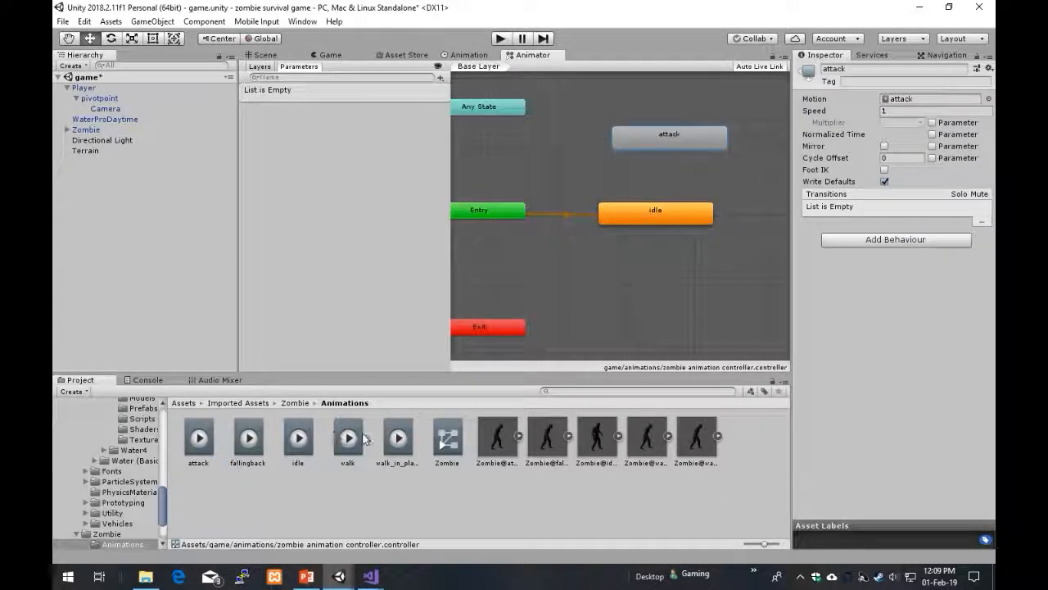
{"action": "left_click_drag", "start_coordinate": [348, 438], "coordinate": [629, 302]}
{"action": "left_click", "coordinate": [673, 301]}
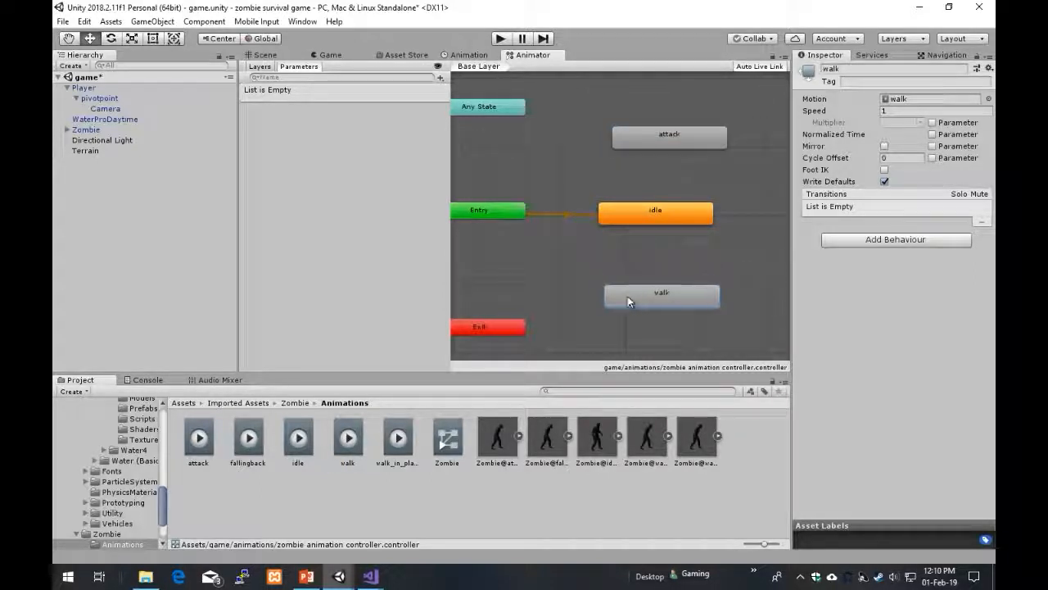
{"action": "left_click", "coordinate": [671, 138]}
{"action": "left_click_drag", "start_coordinate": [671, 138], "coordinate": [656, 139]}
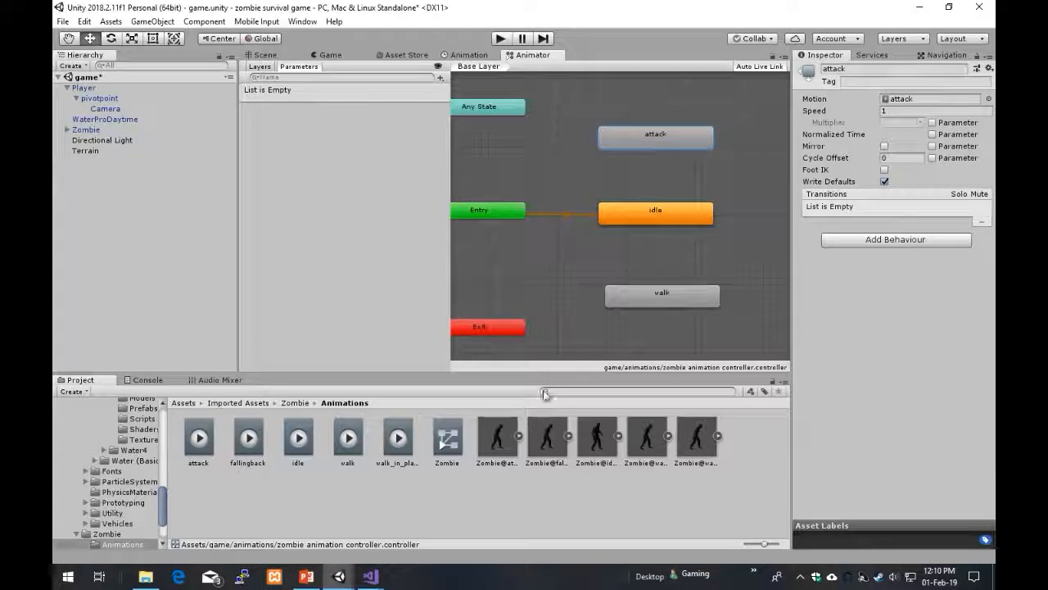
Step: Add the fallingback clip to the graph as a state diagonally above and beyond the attack state
{"action": "scroll", "coordinate": [774, 237], "scroll_direction": "down", "scroll_amount": 3}
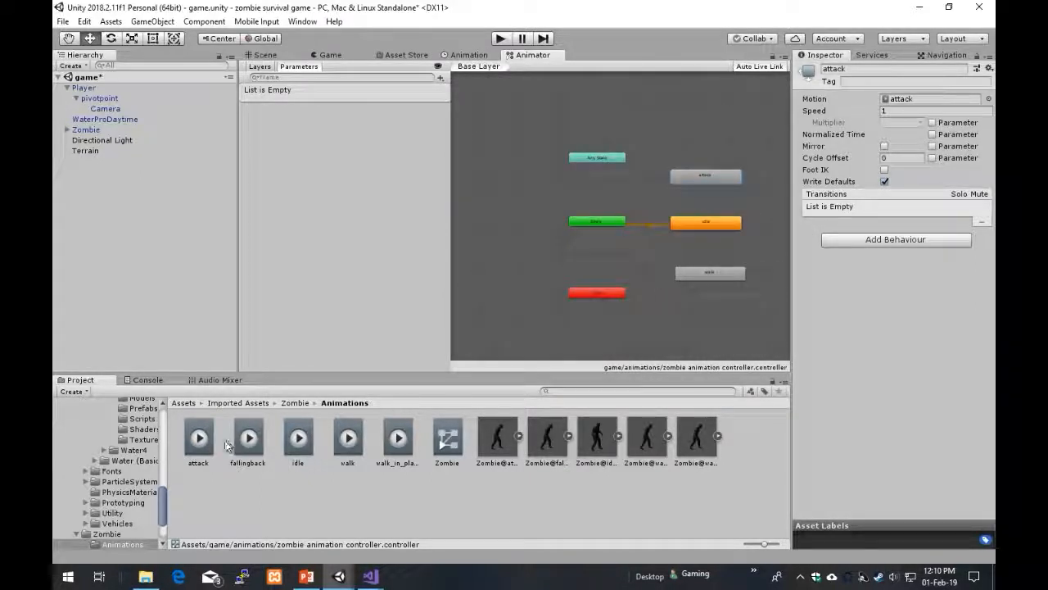
{"action": "left_click", "coordinate": [250, 440]}
{"action": "left_click_drag", "start_coordinate": [249, 440], "coordinate": [749, 137]}
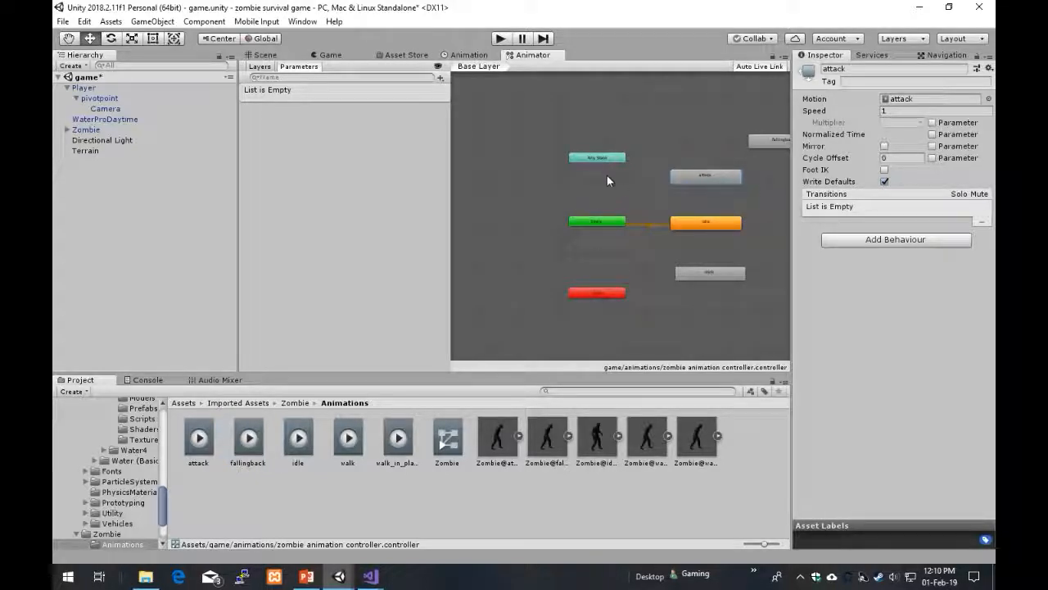
{"action": "scroll", "coordinate": [652, 195], "scroll_direction": "up", "scroll_amount": 2}
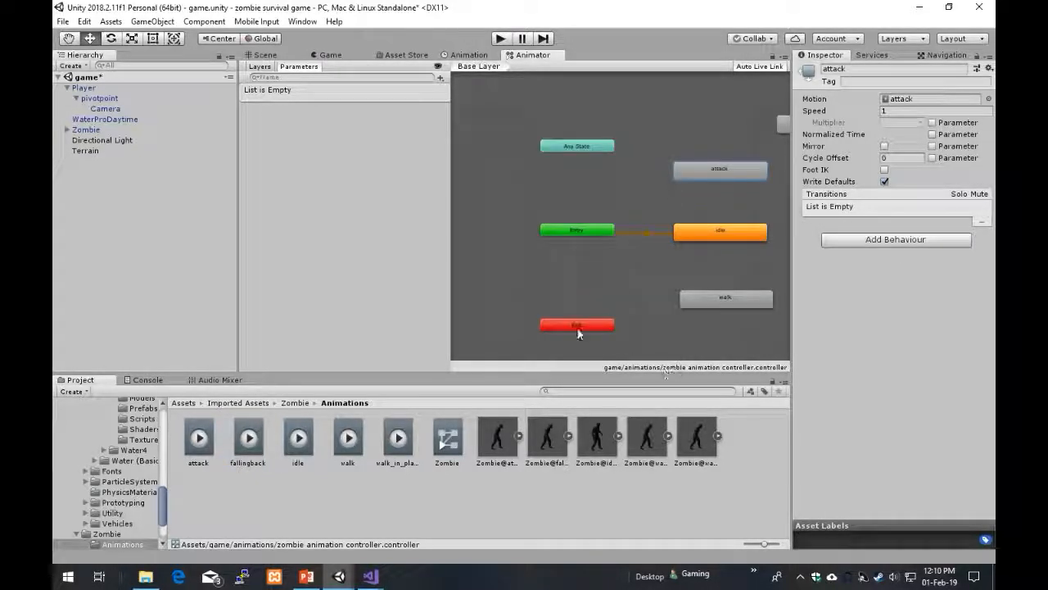
Step: Narrow the parameter list to widen the graph area and move the fallingback state beside idle, level with it
{"action": "left_click_drag", "start_coordinate": [451, 216], "coordinate": [420, 221]}
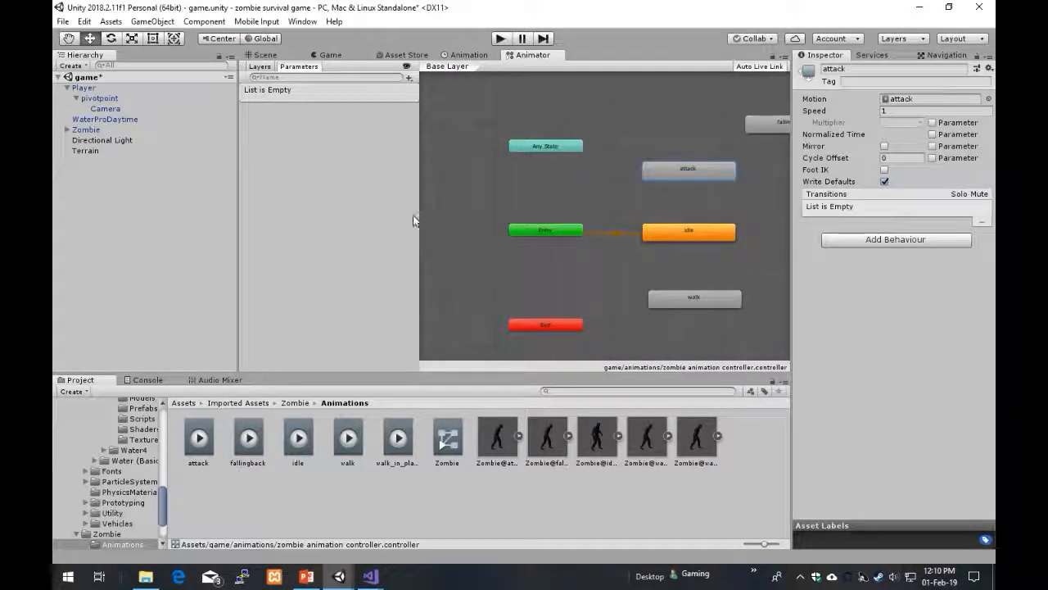
{"action": "left_click_drag", "start_coordinate": [418, 220], "coordinate": [279, 210]}
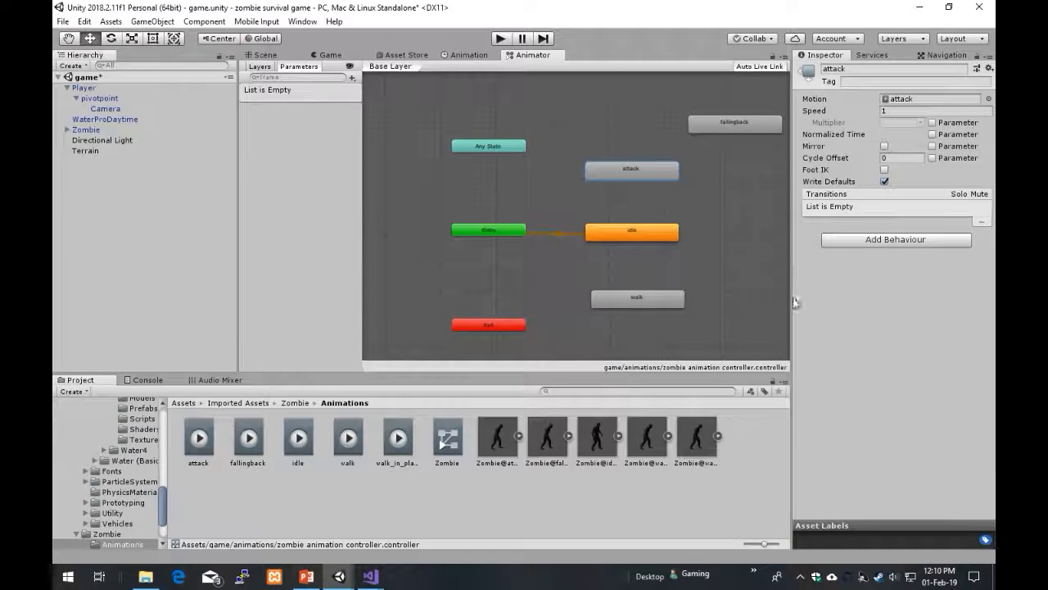
{"action": "left_click", "coordinate": [787, 252]}
{"action": "left_click_drag", "start_coordinate": [735, 121], "coordinate": [755, 231]}
{"action": "left_click", "coordinate": [715, 315]}
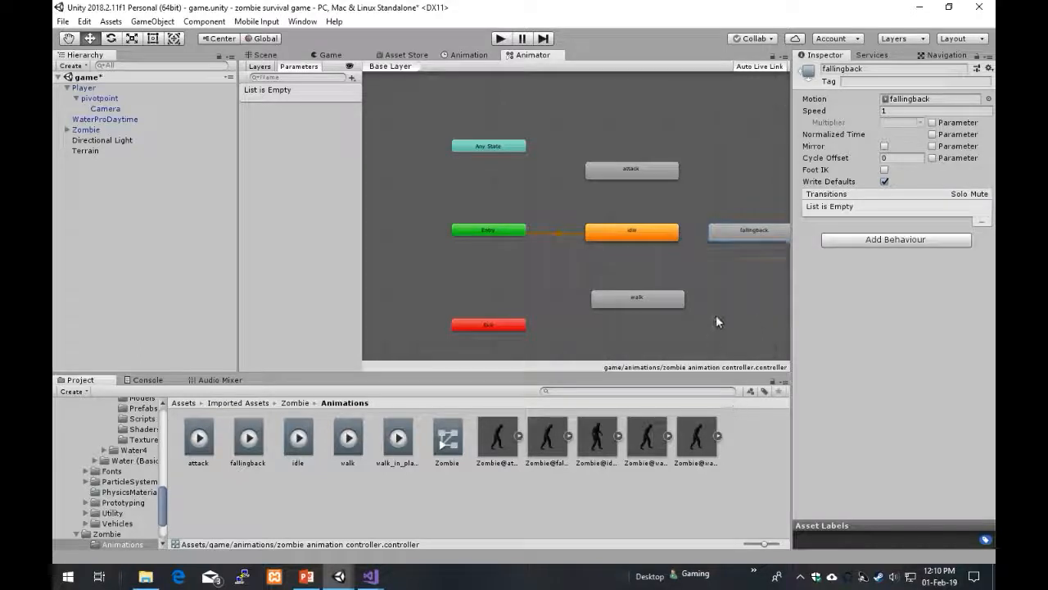
{"action": "left_click", "coordinate": [636, 233]}
{"action": "left_click", "coordinate": [703, 256]}
{"action": "left_click", "coordinate": [649, 227]}
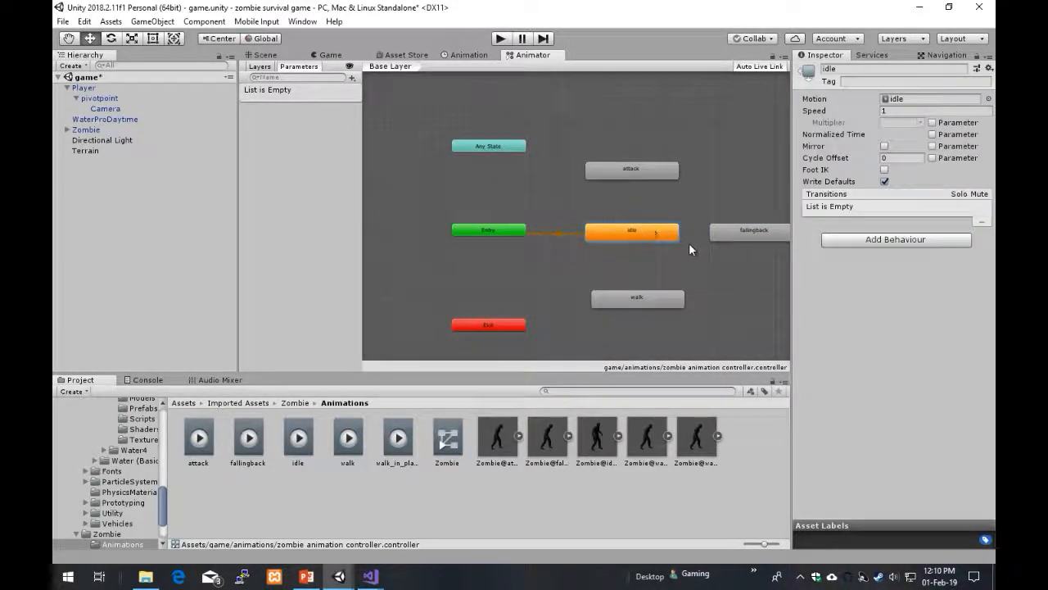
{"action": "scroll", "coordinate": [689, 242], "scroll_direction": "up", "scroll_amount": 3}
{"action": "scroll", "coordinate": [685, 243], "scroll_direction": "down", "scroll_amount": 4}
{"action": "scroll", "coordinate": [685, 243], "scroll_direction": "up", "scroll_amount": 2}
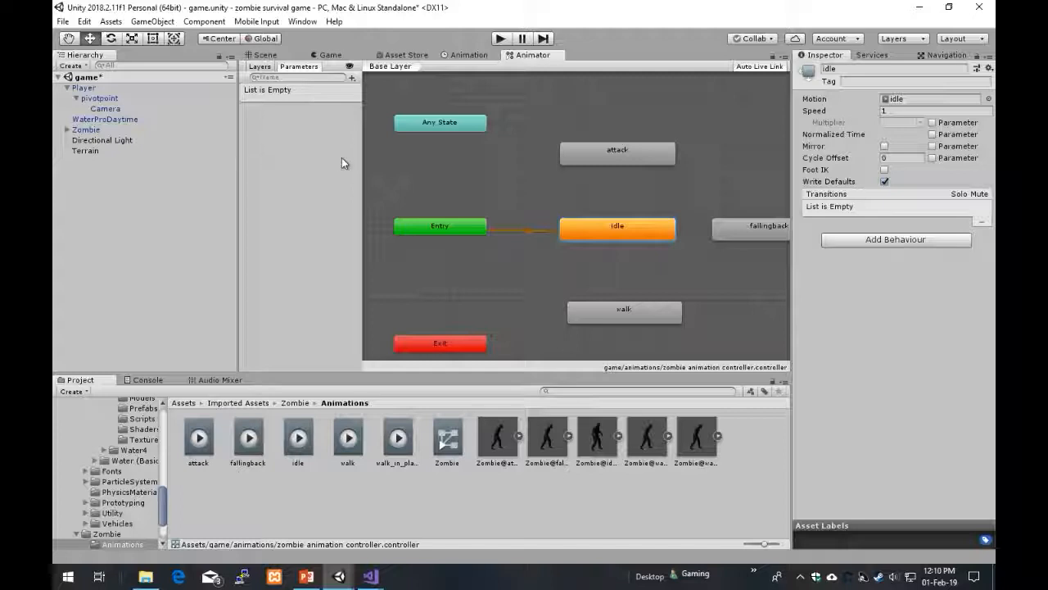
Step: Add a Bool parameter named isWalking to the animator controller
{"action": "left_click", "coordinate": [352, 78]}
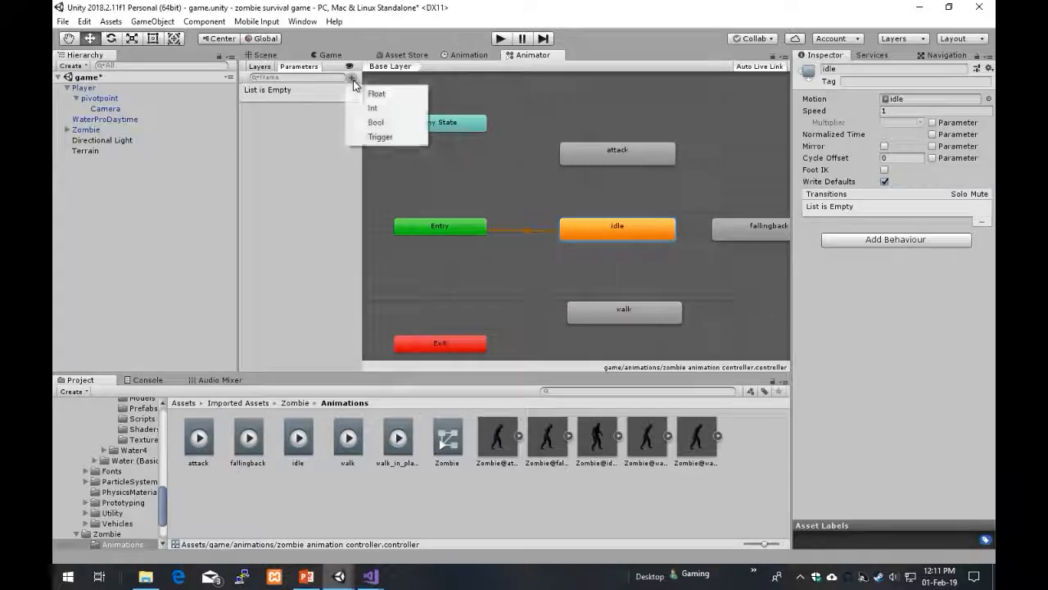
{"action": "left_click", "coordinate": [385, 122]}
{"action": "type", "text": "isWalking"}
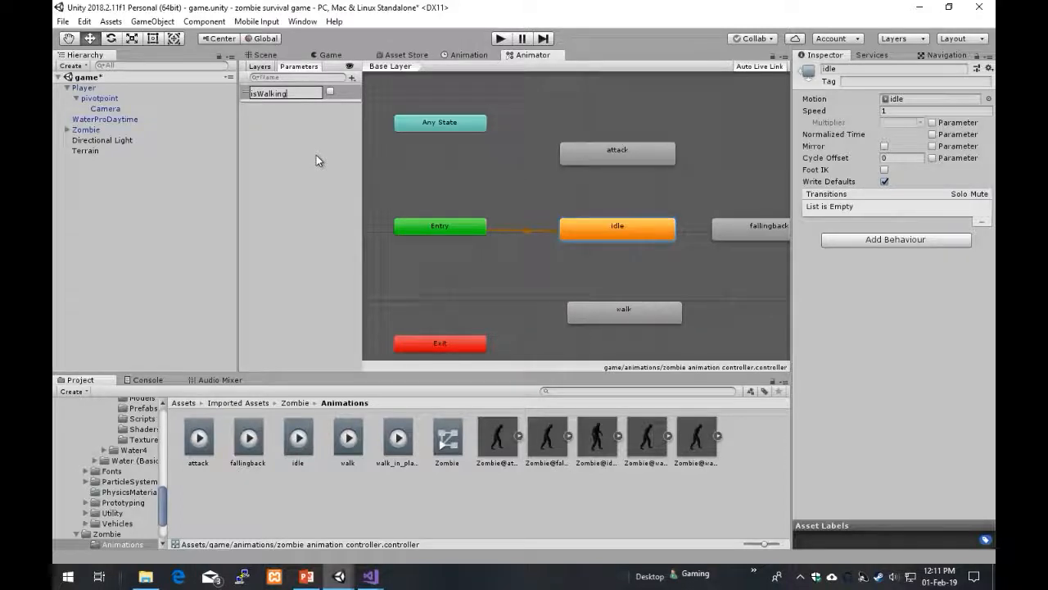
{"action": "key", "text": "Return"}
Step: Add a second Bool parameter named isAttacking, correcting any misspelling in its name
{"action": "left_click", "coordinate": [351, 77]}
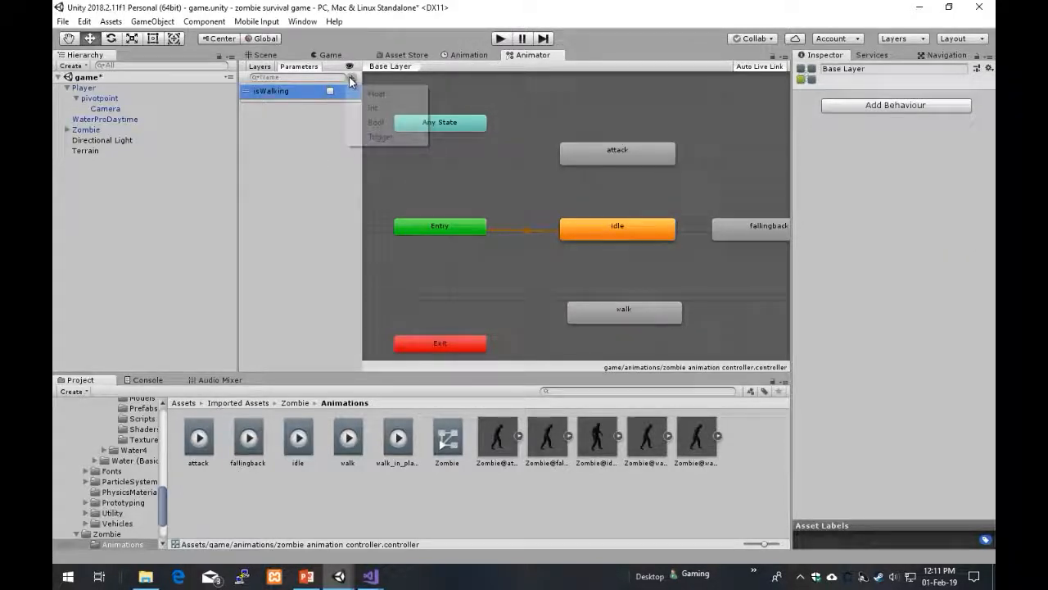
{"action": "left_click", "coordinate": [402, 123]}
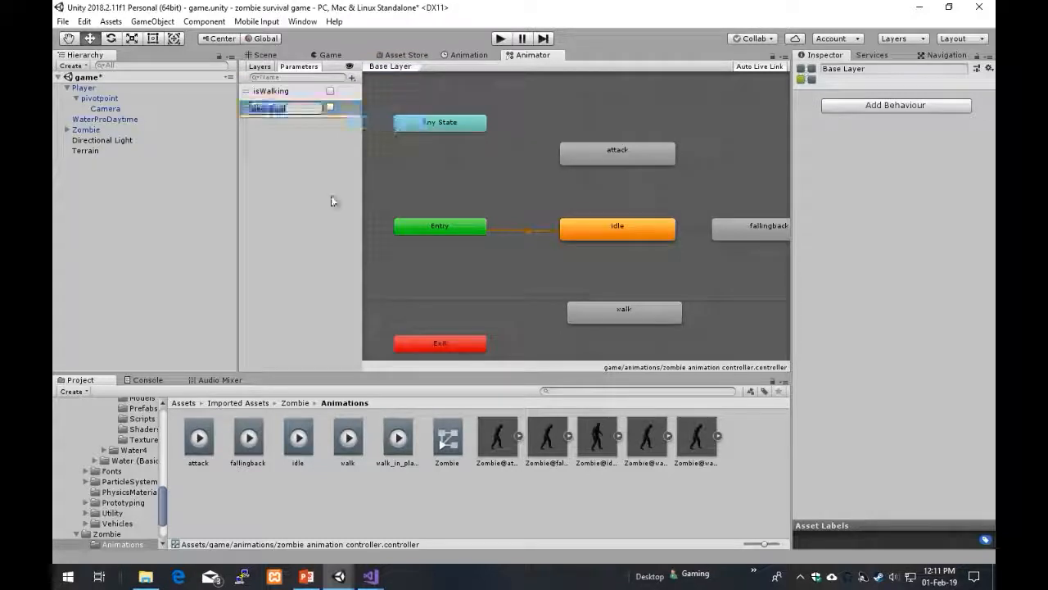
{"action": "key", "text": "BackSpace"}
{"action": "type", "text": "Attacking"}
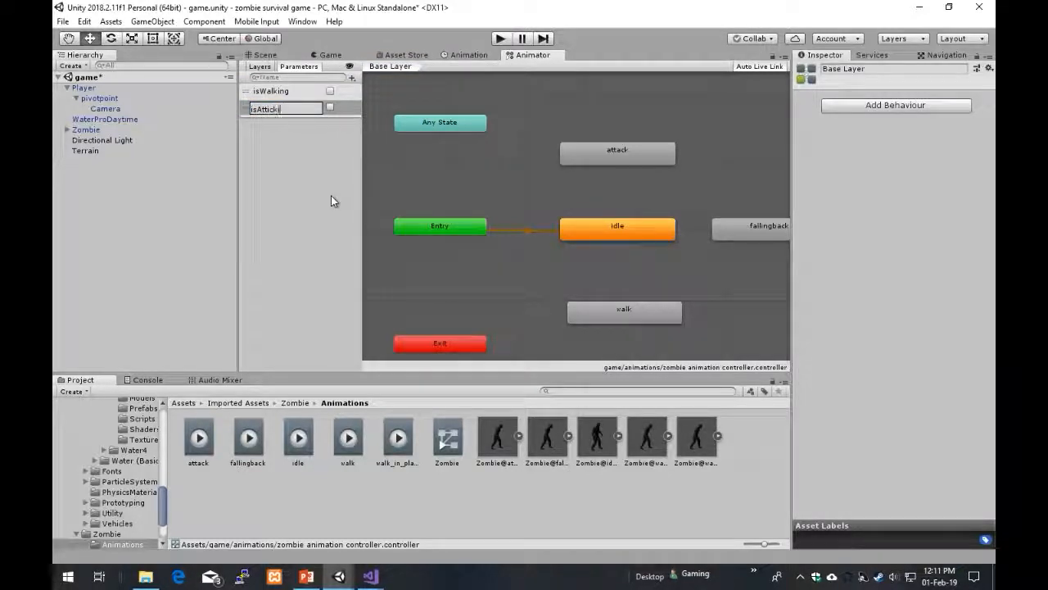
{"action": "key", "text": "Left"}
{"action": "key", "text": "Left"}
{"action": "key", "text": "Left"}
{"action": "key", "text": "Left"}
{"action": "key", "text": "Left"}
{"action": "key", "text": "BackSpace"}
{"action": "type", "text": "a"}
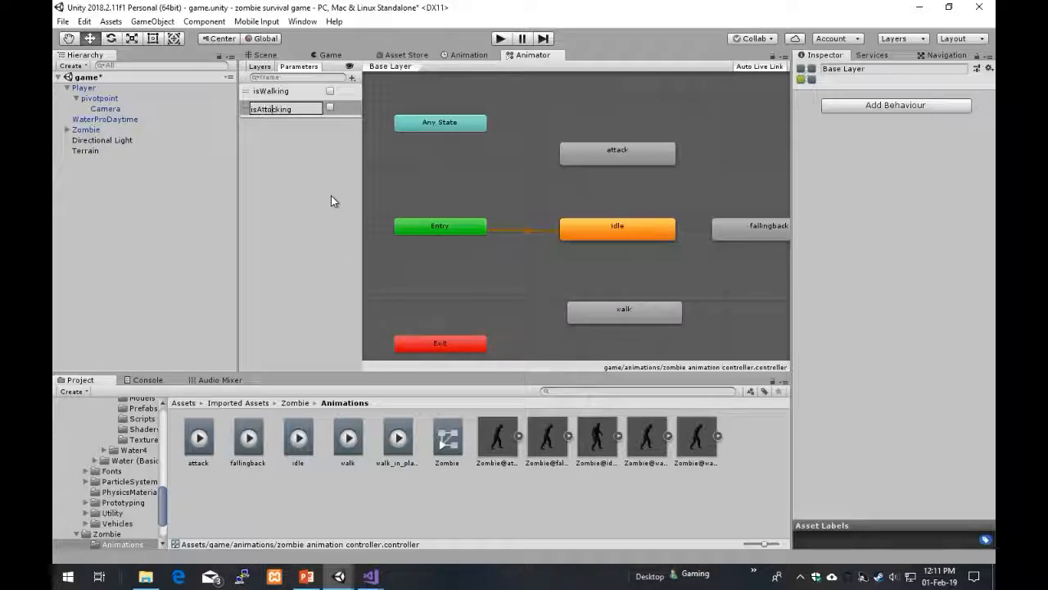
{"action": "key", "text": "Return"}
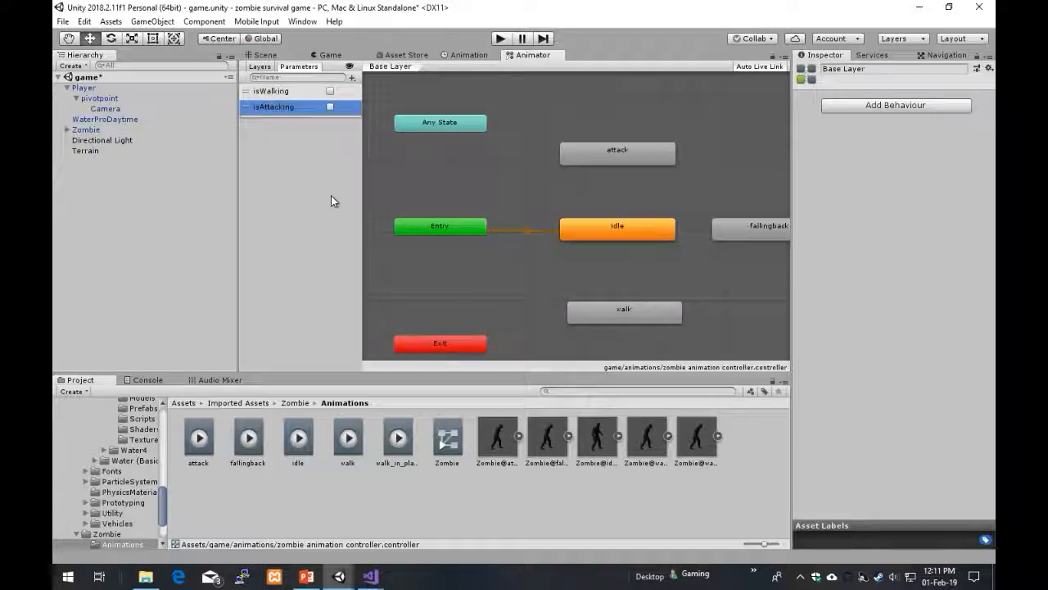
Step: Add a Bool parameter named isDead and look over the three parameters in the list
{"action": "left_click", "coordinate": [353, 78]}
{"action": "left_click", "coordinate": [374, 120]}
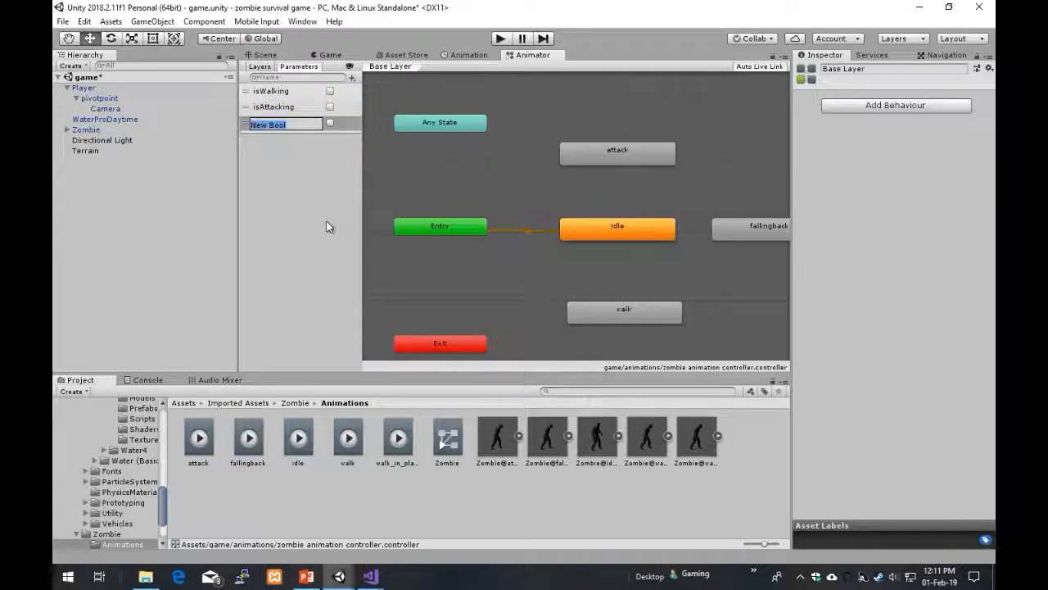
{"action": "type", "text": "isDead"}
{"action": "key", "text": "Return"}
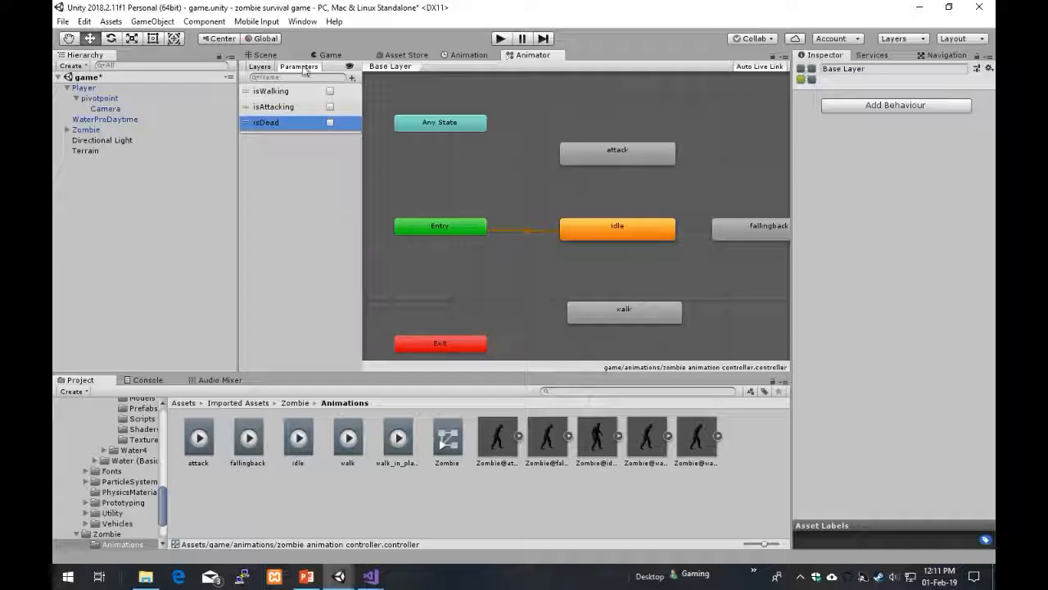
{"action": "left_click", "coordinate": [291, 96]}
{"action": "left_click", "coordinate": [293, 106]}
{"action": "left_click", "coordinate": [288, 124]}
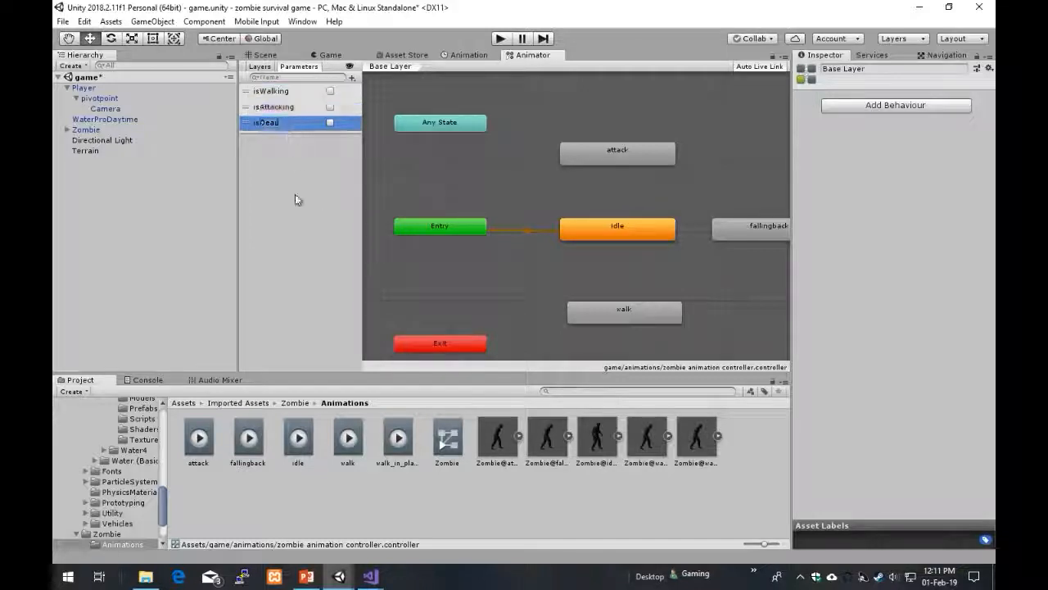
Step: Add a Bool parameter named isIdle below isDead
{"action": "left_click", "coordinate": [352, 77]}
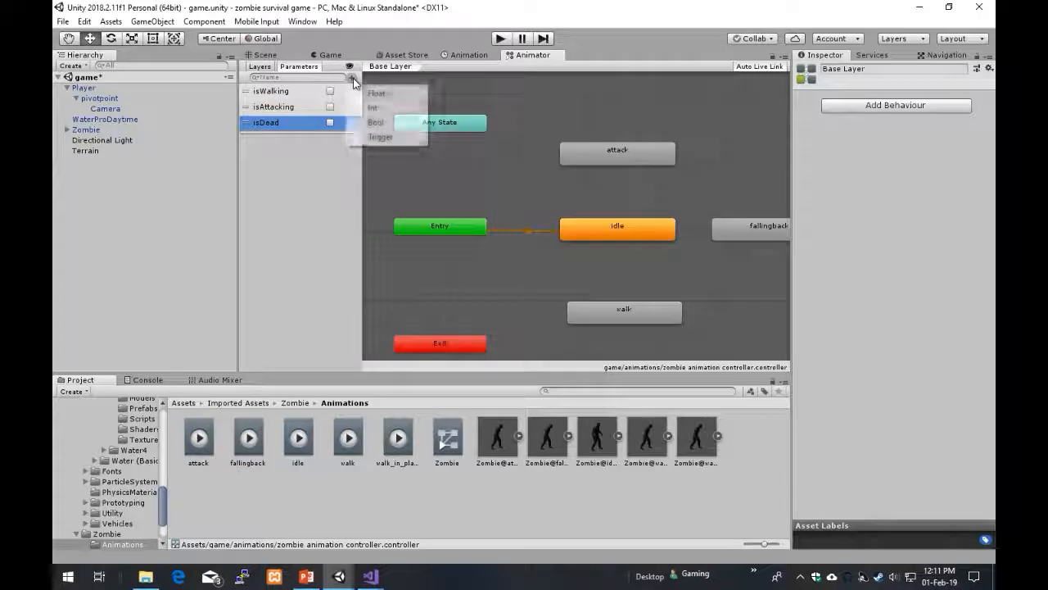
{"action": "left_click", "coordinate": [376, 122]}
{"action": "type", "text": "is"}
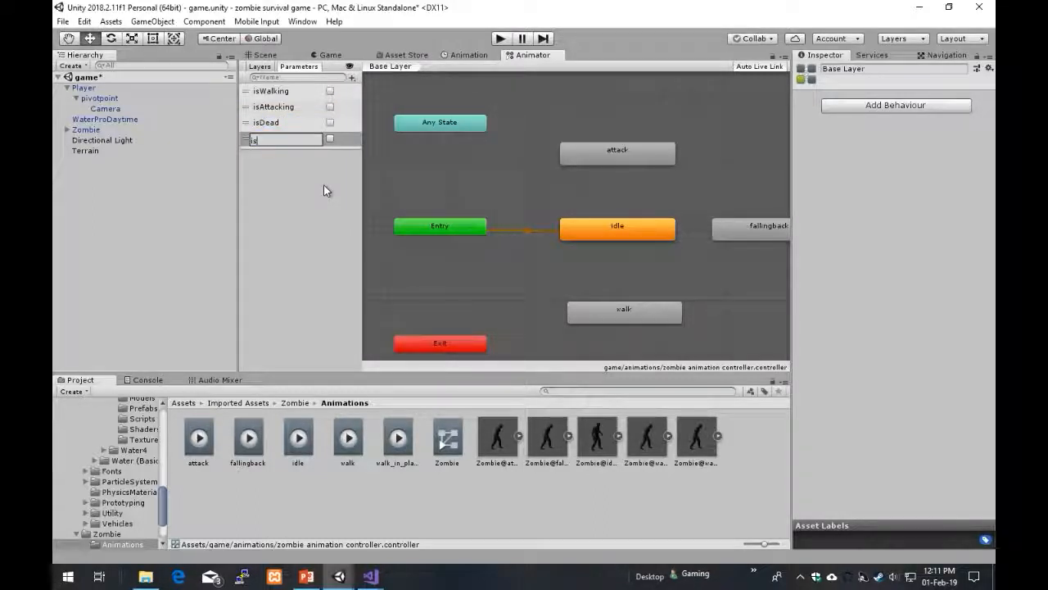
{"action": "type", "text": "Idle"}
{"action": "key", "text": "Return"}
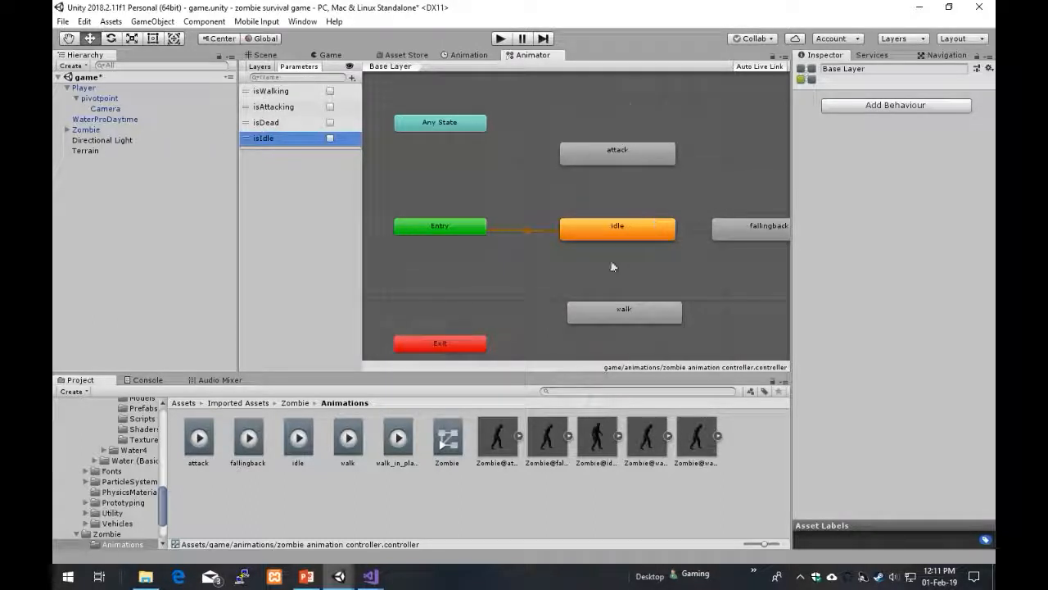
Step: Create a transition from idle to attack and give it the condition isAttacking true
{"action": "left_click", "coordinate": [625, 234]}
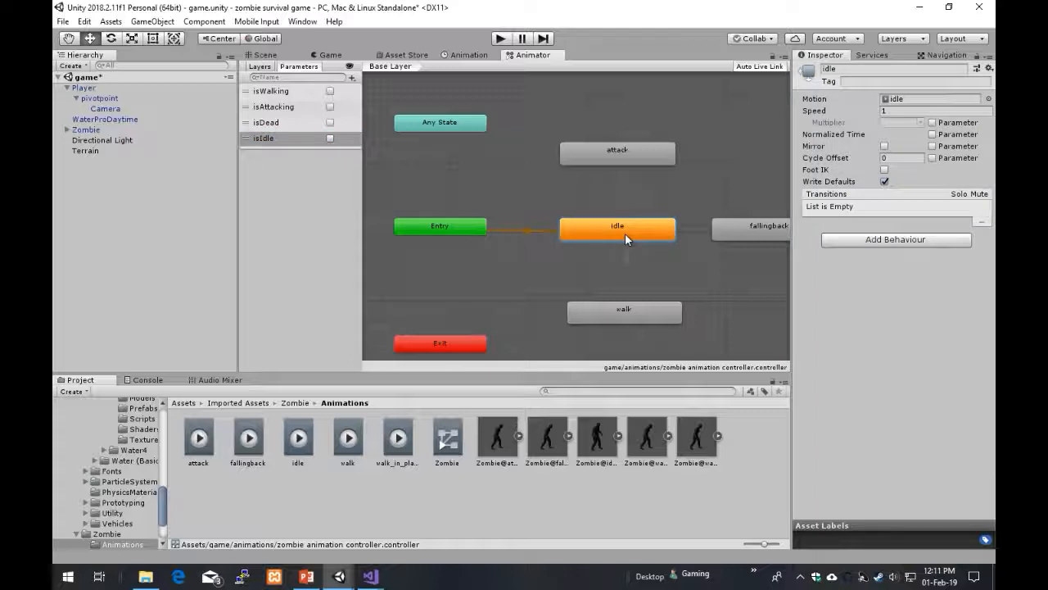
{"action": "right_click", "coordinate": [625, 234]}
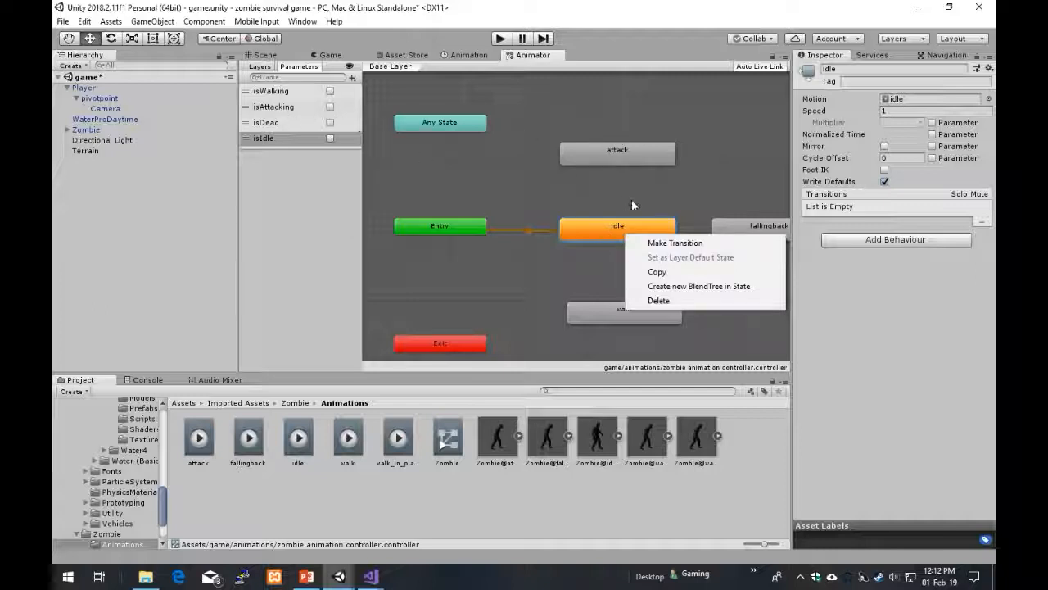
{"action": "left_click", "coordinate": [679, 242]}
{"action": "left_click", "coordinate": [614, 151]}
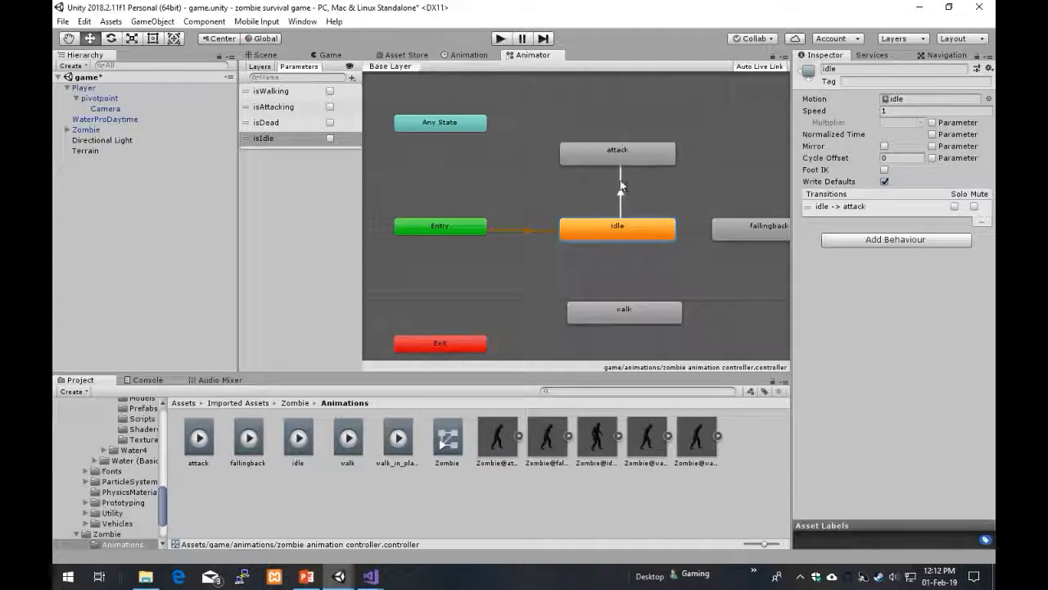
{"action": "left_click", "coordinate": [620, 184]}
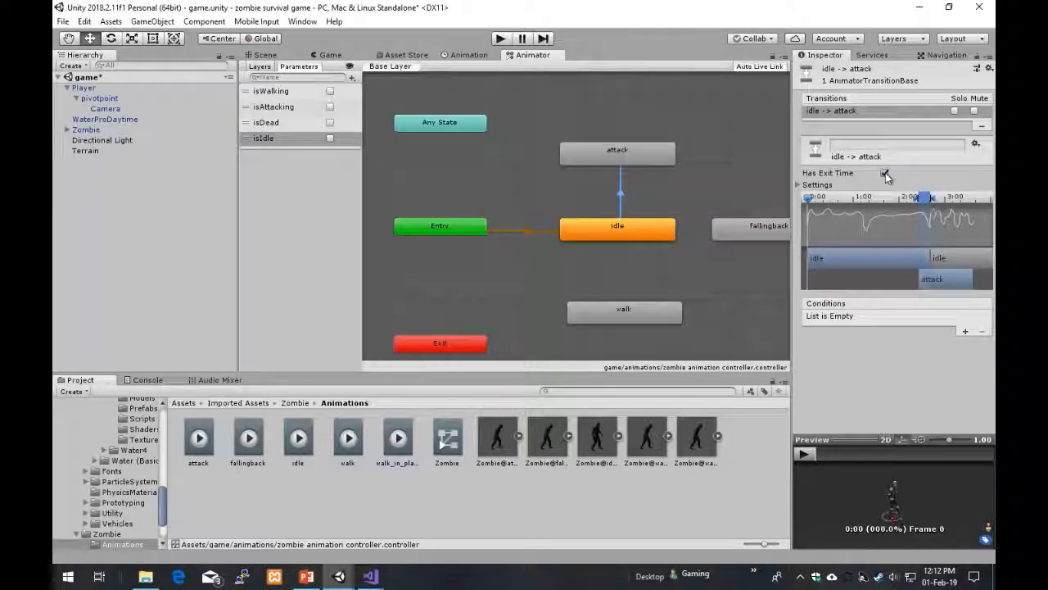
{"action": "left_click", "coordinate": [965, 330]}
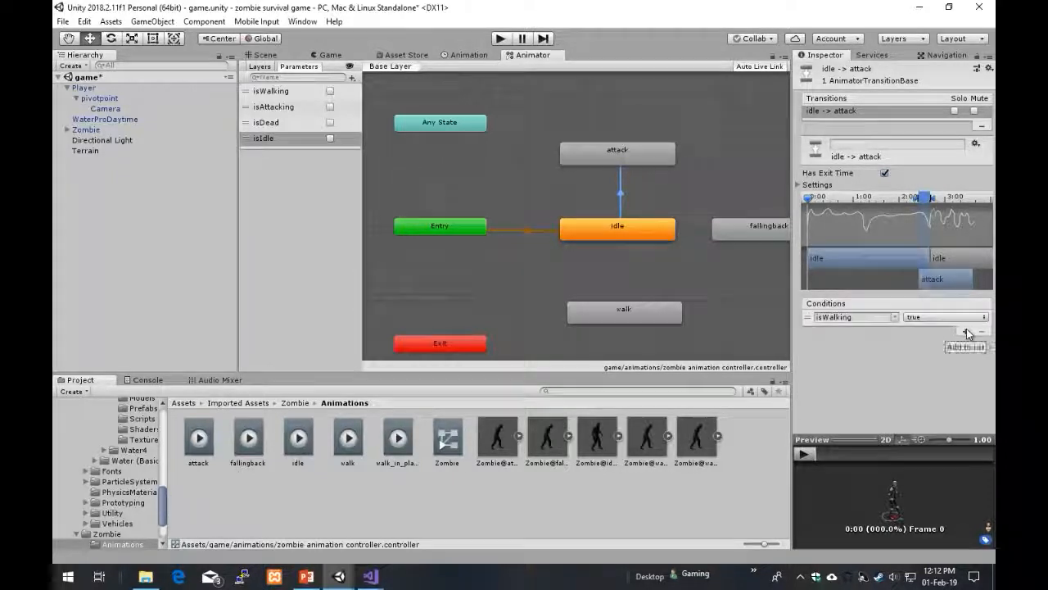
{"action": "left_click", "coordinate": [897, 318]}
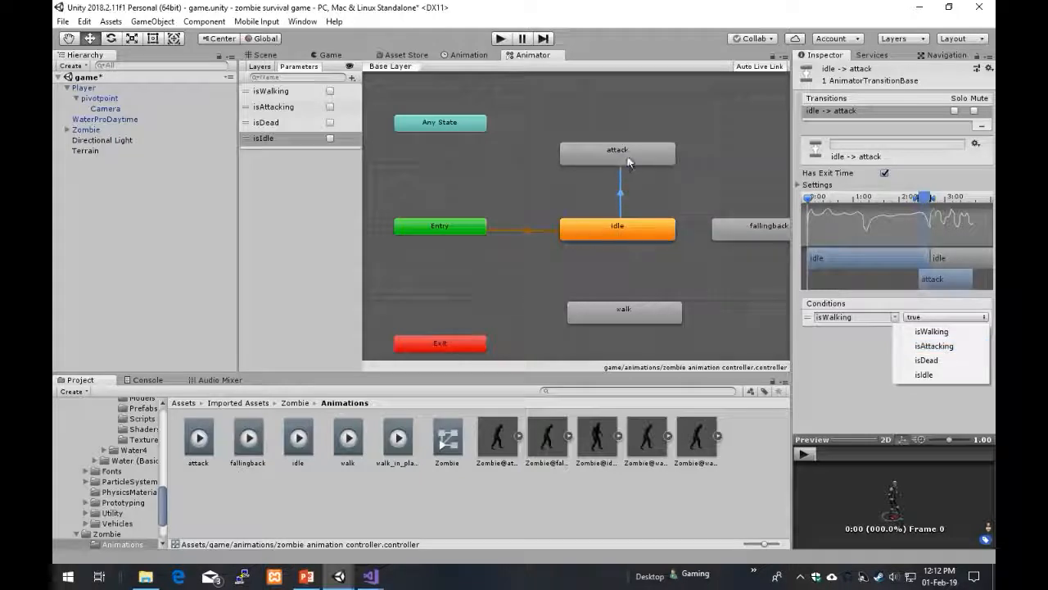
{"action": "left_click", "coordinate": [935, 346]}
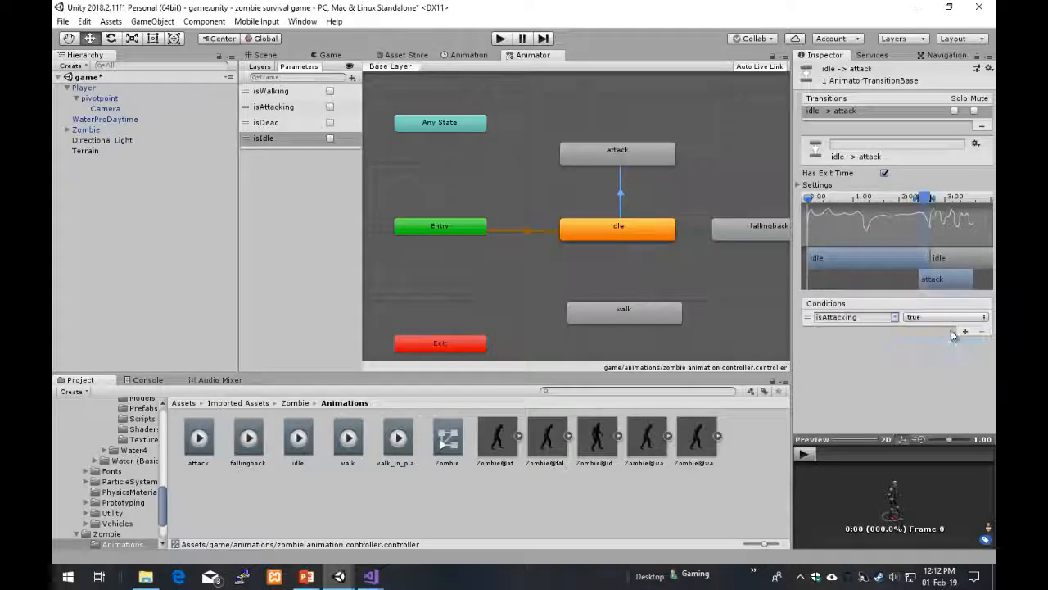
Step: Create a return transition from attack to idle and give it the condition isIdle true
{"action": "left_click", "coordinate": [643, 155]}
{"action": "right_click", "coordinate": [644, 156]}
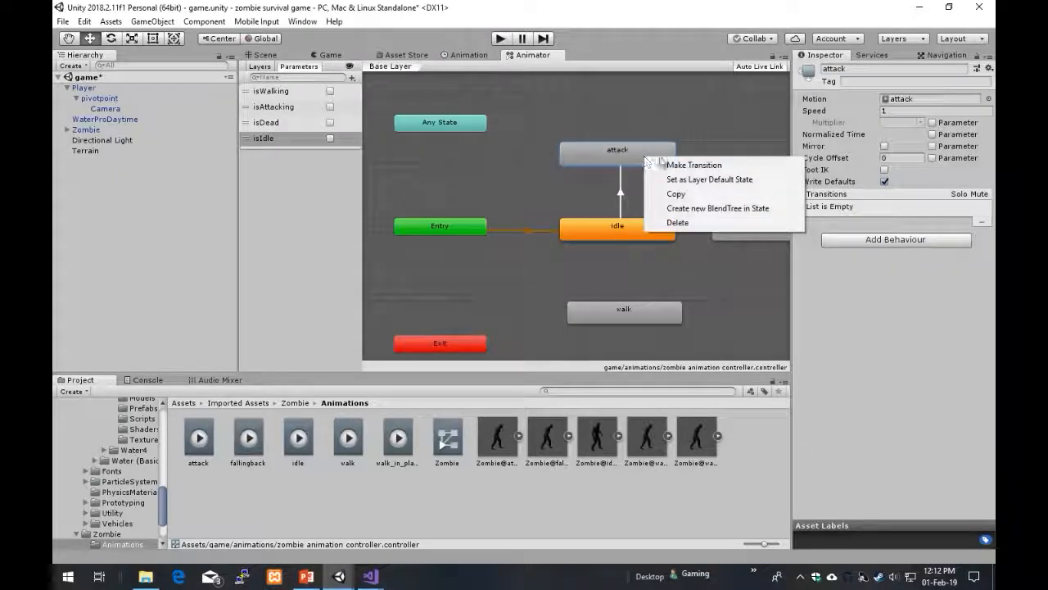
{"action": "left_click", "coordinate": [706, 164]}
{"action": "left_click", "coordinate": [649, 230]}
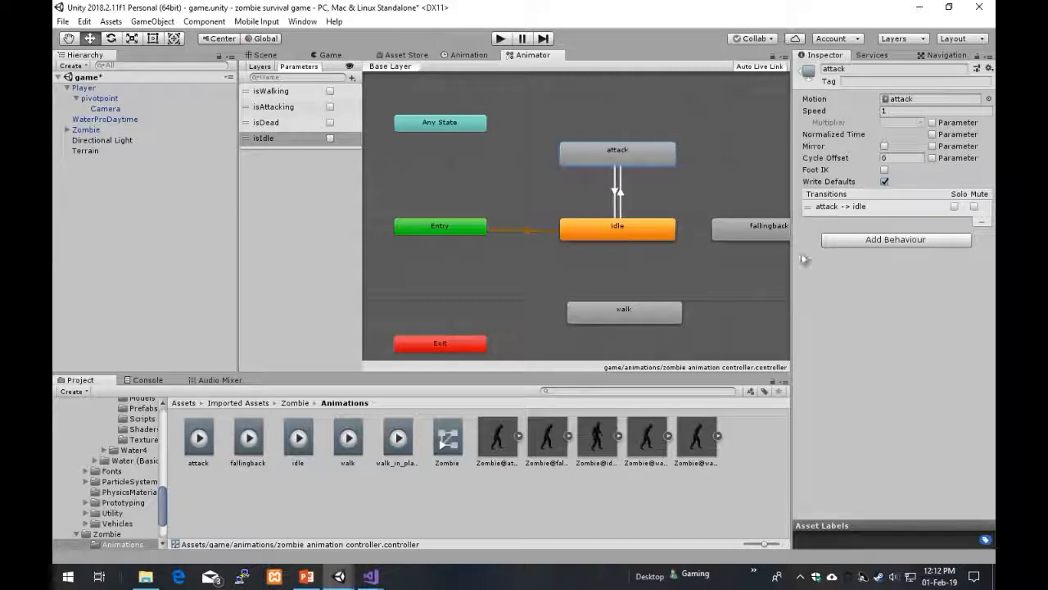
{"action": "left_click", "coordinate": [617, 190]}
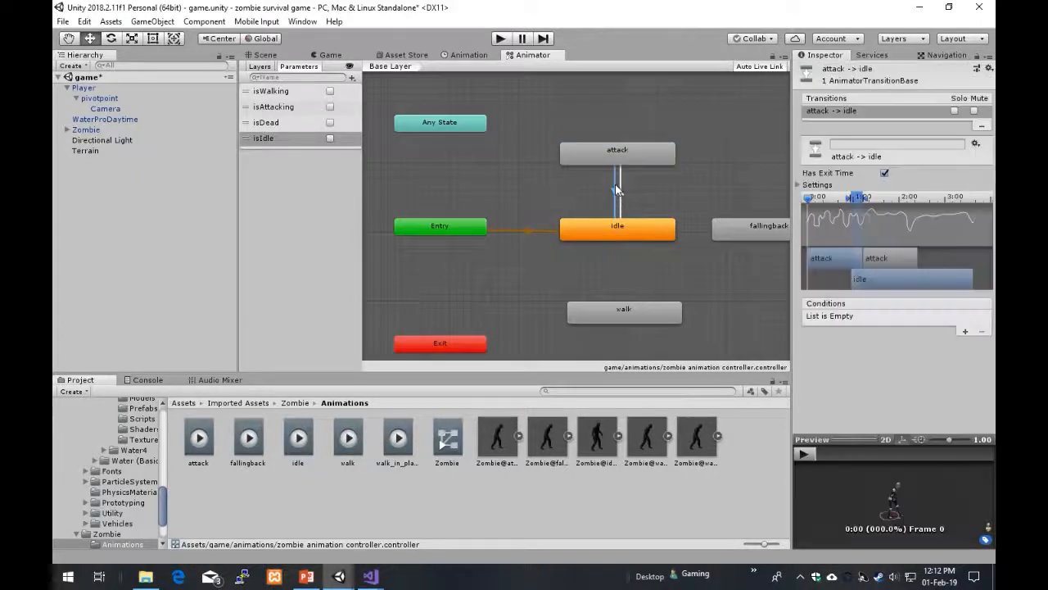
{"action": "left_click", "coordinate": [967, 331]}
{"action": "left_click", "coordinate": [895, 318]}
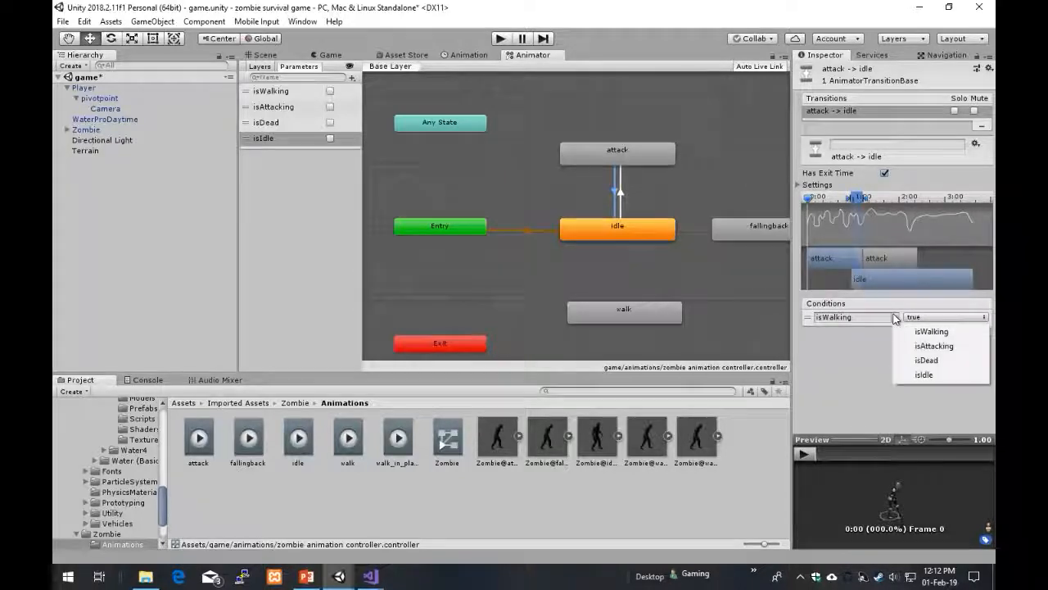
{"action": "left_click", "coordinate": [924, 374]}
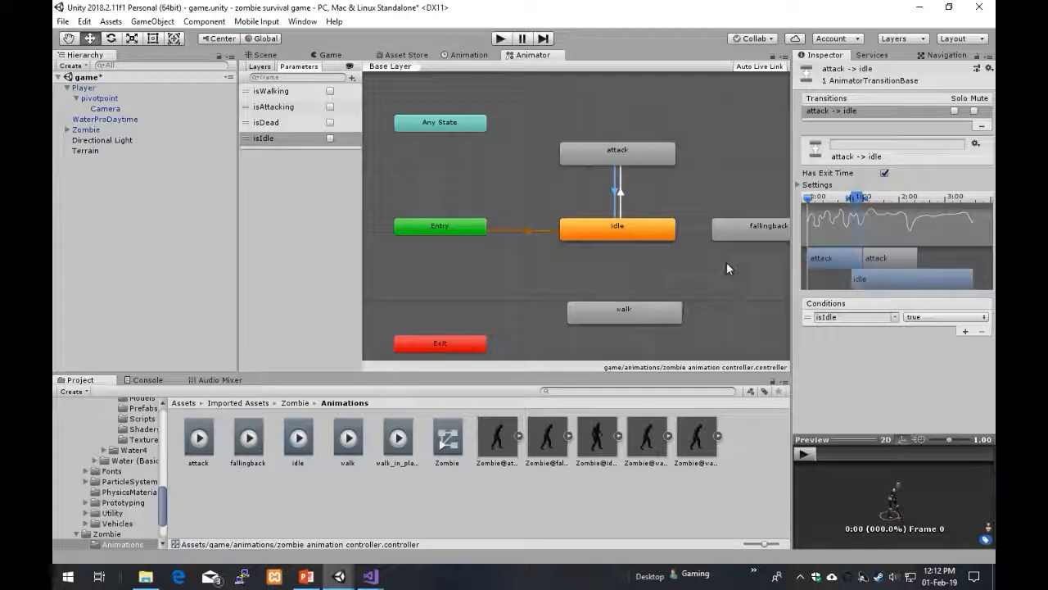
Step: Create a transition from idle to walk and give it the condition isWalking true
{"action": "scroll", "coordinate": [727, 262], "scroll_direction": "up", "scroll_amount": 2}
{"action": "scroll", "coordinate": [726, 262], "scroll_direction": "down", "scroll_amount": 3}
{"action": "left_click", "coordinate": [641, 237]}
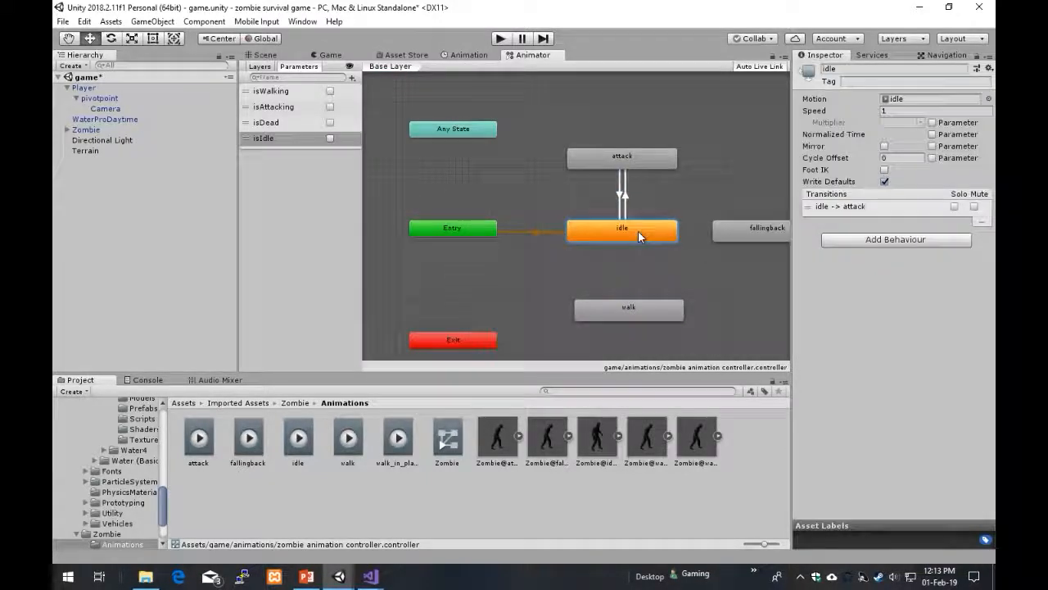
{"action": "right_click", "coordinate": [641, 237]}
{"action": "left_click", "coordinate": [659, 243]}
{"action": "left_click", "coordinate": [638, 318]}
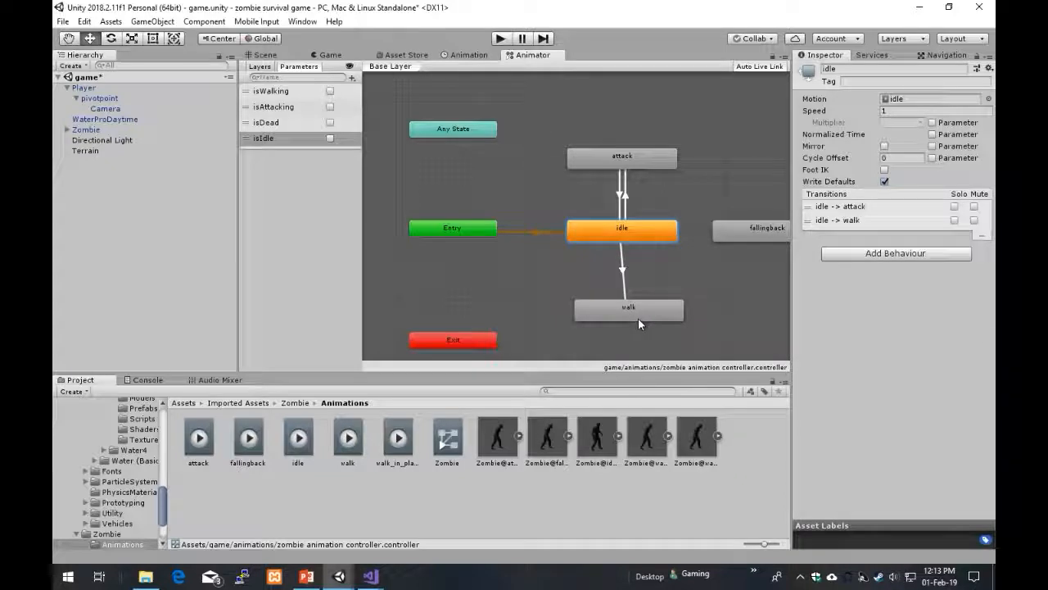
{"action": "left_click", "coordinate": [621, 260]}
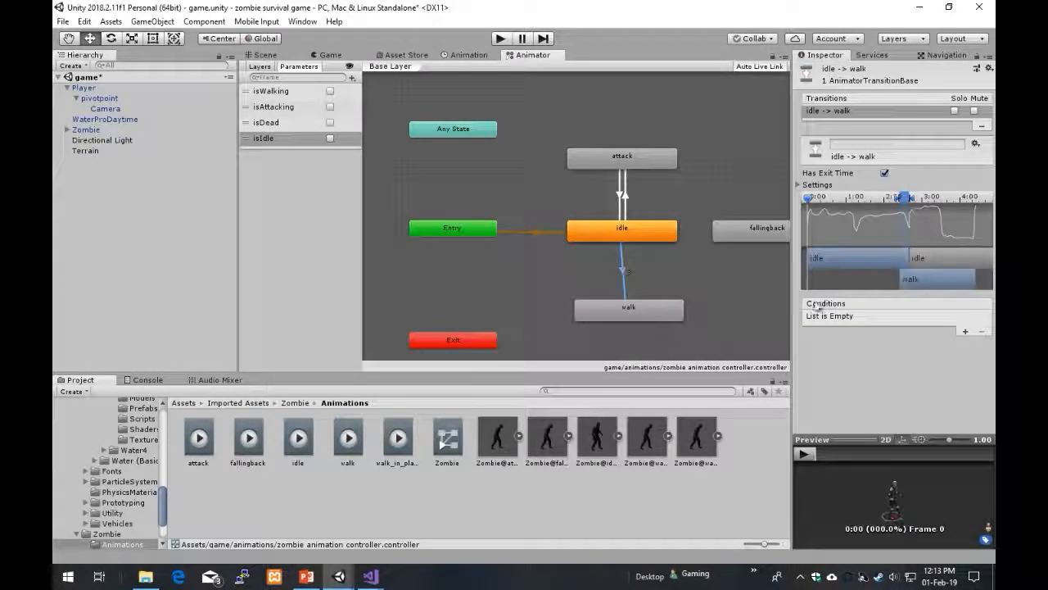
{"action": "left_click", "coordinate": [967, 331]}
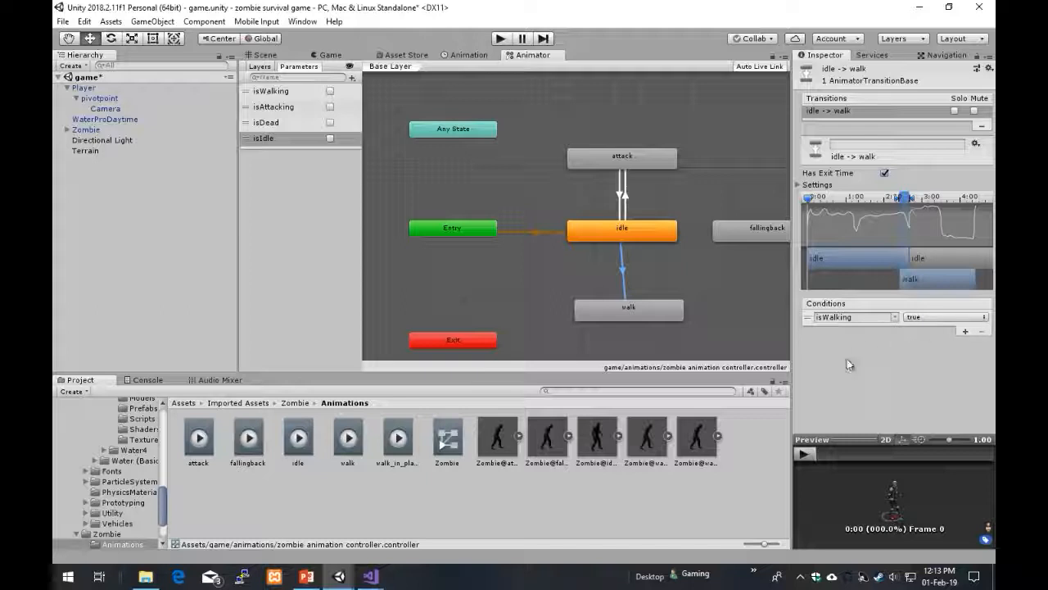
Step: Create a return transition from walk to idle and give it the condition isIdle true
{"action": "left_click", "coordinate": [644, 314]}
{"action": "right_click", "coordinate": [645, 313]}
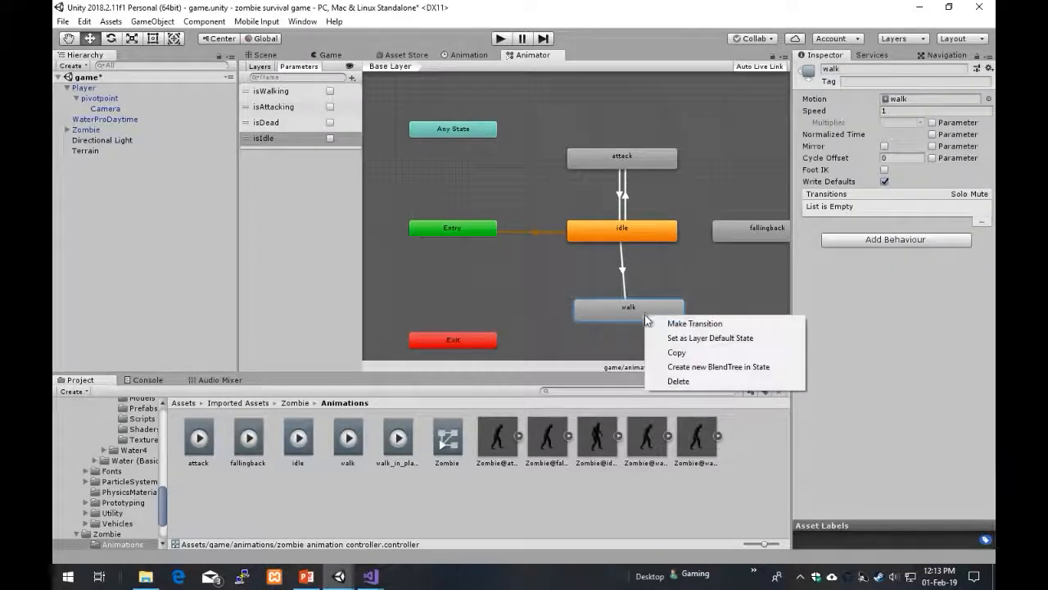
{"action": "left_click", "coordinate": [693, 324]}
{"action": "left_click", "coordinate": [643, 233]}
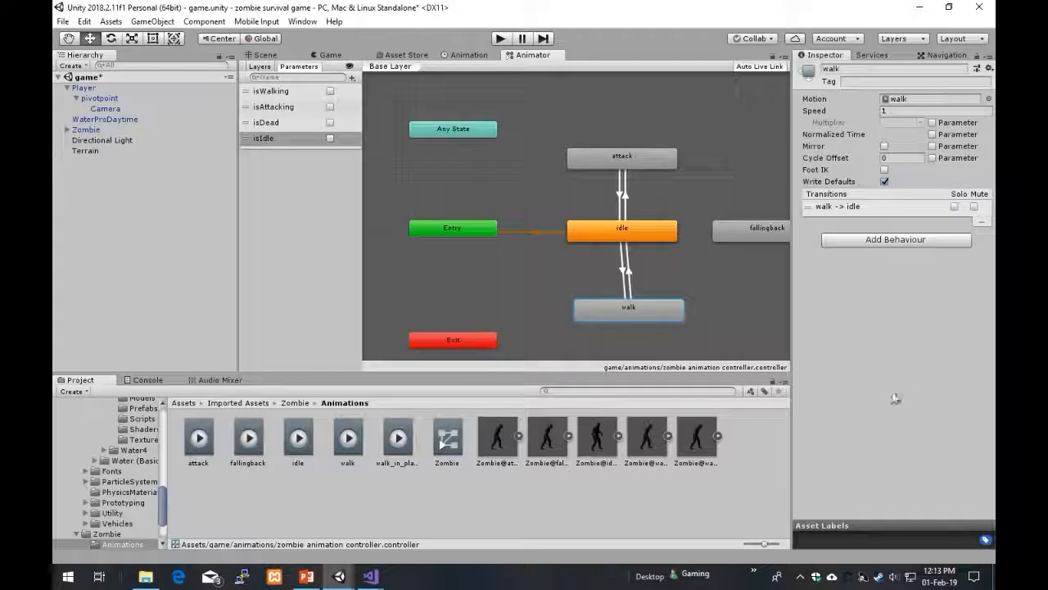
{"action": "left_click", "coordinate": [629, 270]}
{"action": "left_click", "coordinate": [967, 333]}
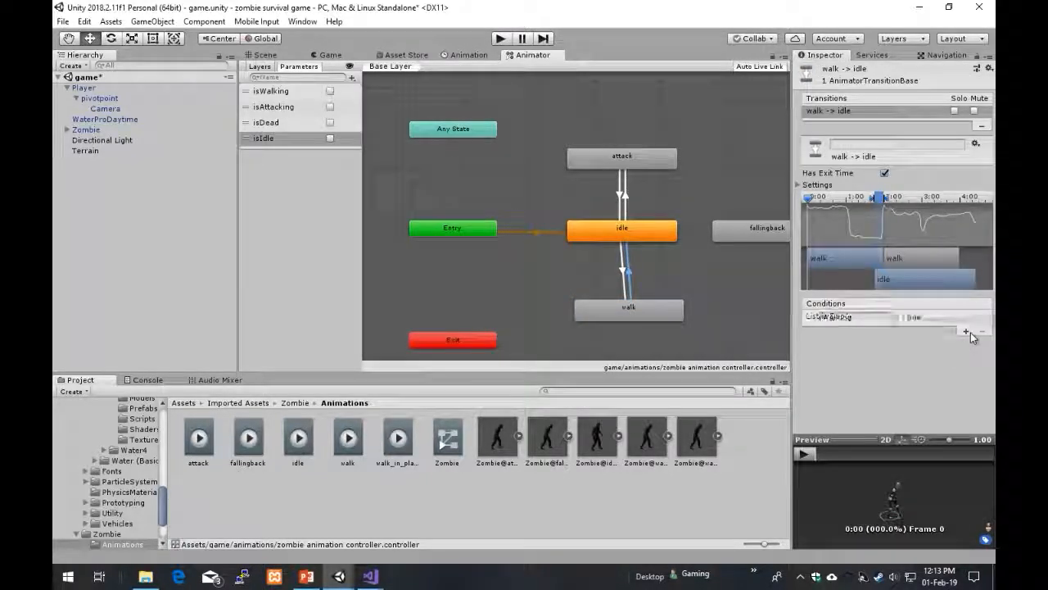
{"action": "left_click", "coordinate": [898, 318]}
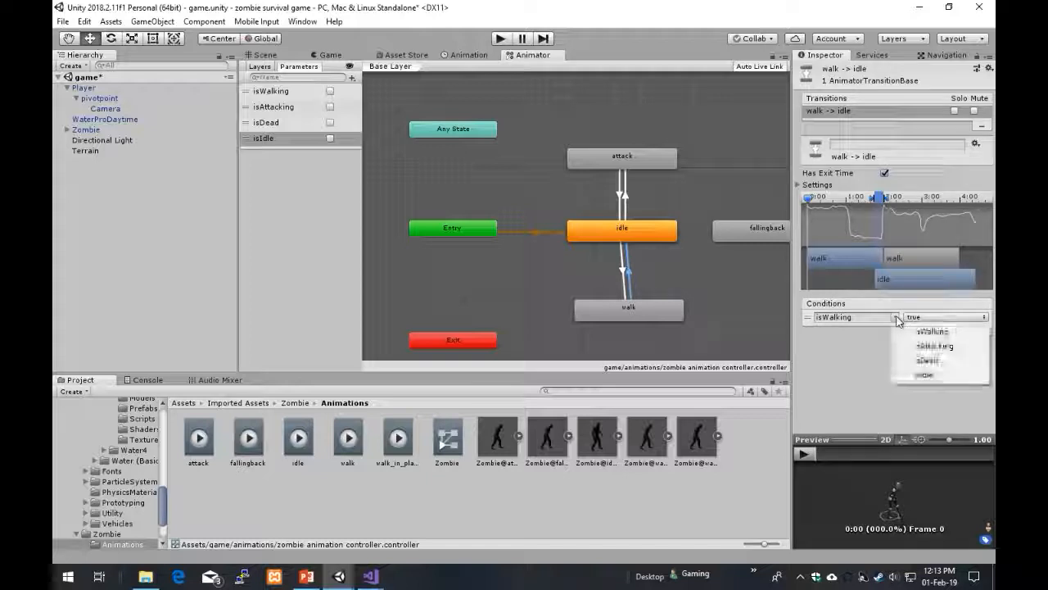
{"action": "left_click", "coordinate": [911, 379]}
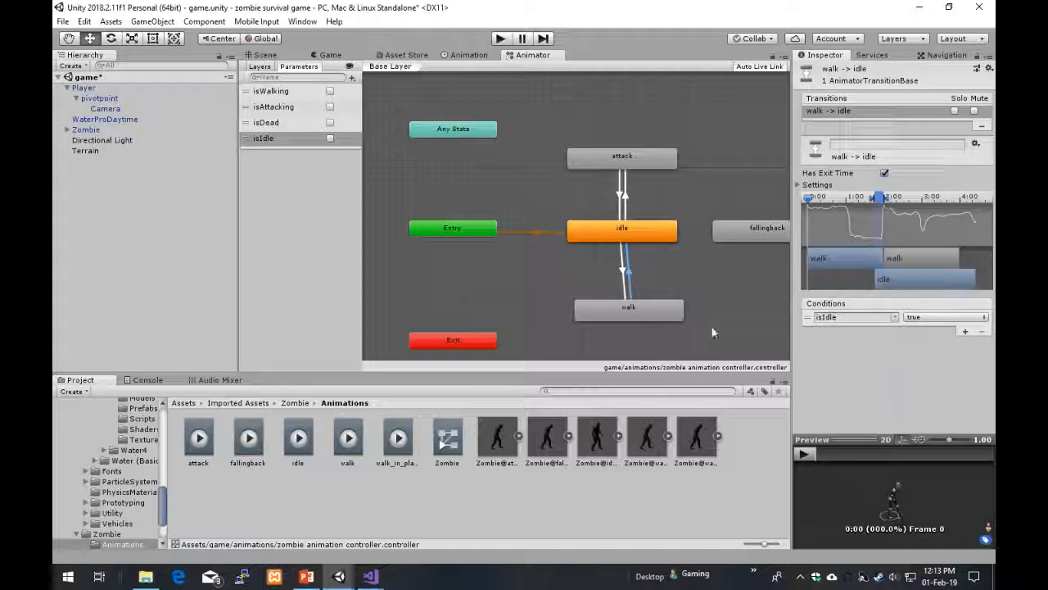
Step: Create a transition from idle to fallingback and give it the condition isDead true
{"action": "left_click", "coordinate": [662, 237]}
{"action": "right_click", "coordinate": [660, 236]}
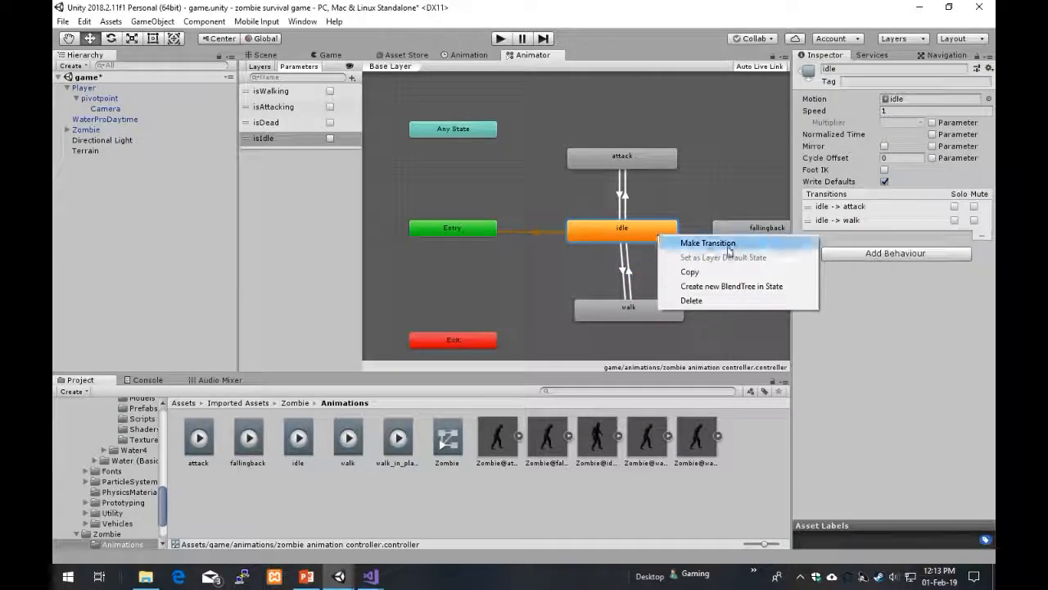
{"action": "left_click", "coordinate": [696, 243]}
{"action": "left_click", "coordinate": [750, 231]}
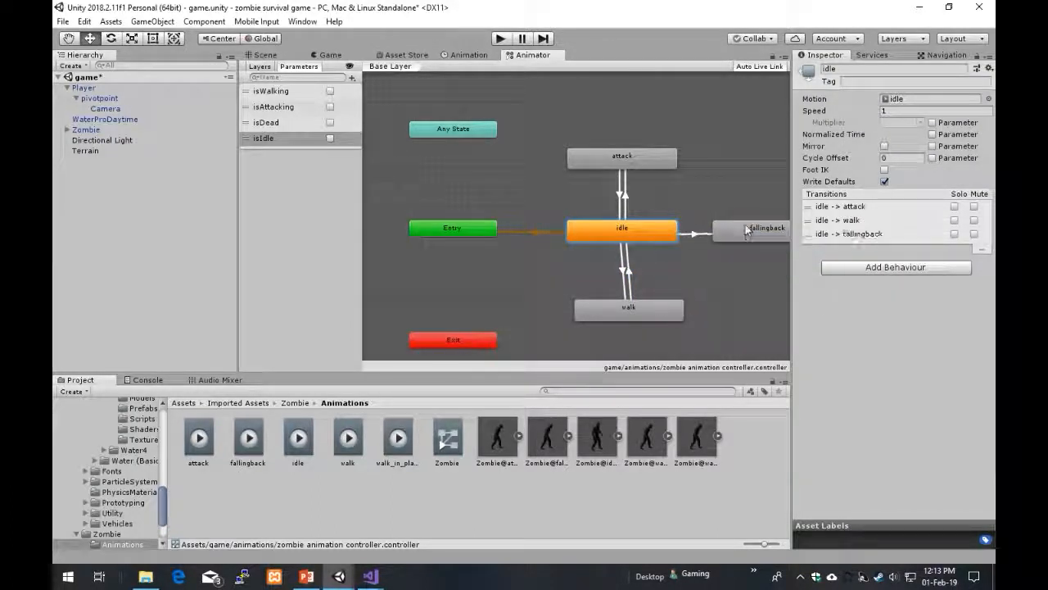
{"action": "left_click", "coordinate": [696, 238]}
{"action": "left_click", "coordinate": [967, 331]}
{"action": "left_click", "coordinate": [892, 317]}
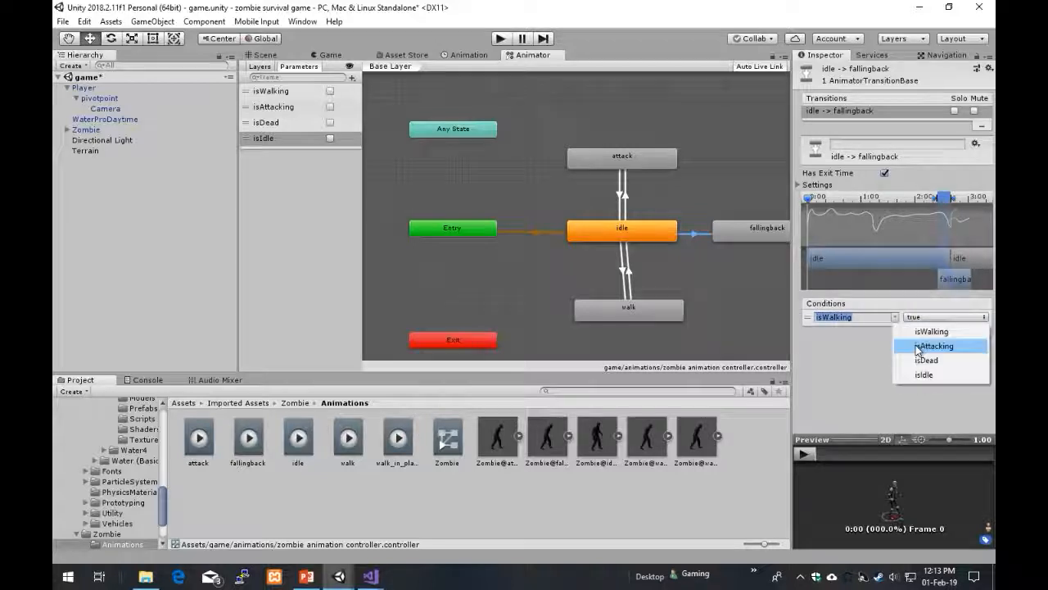
{"action": "left_click", "coordinate": [927, 360]}
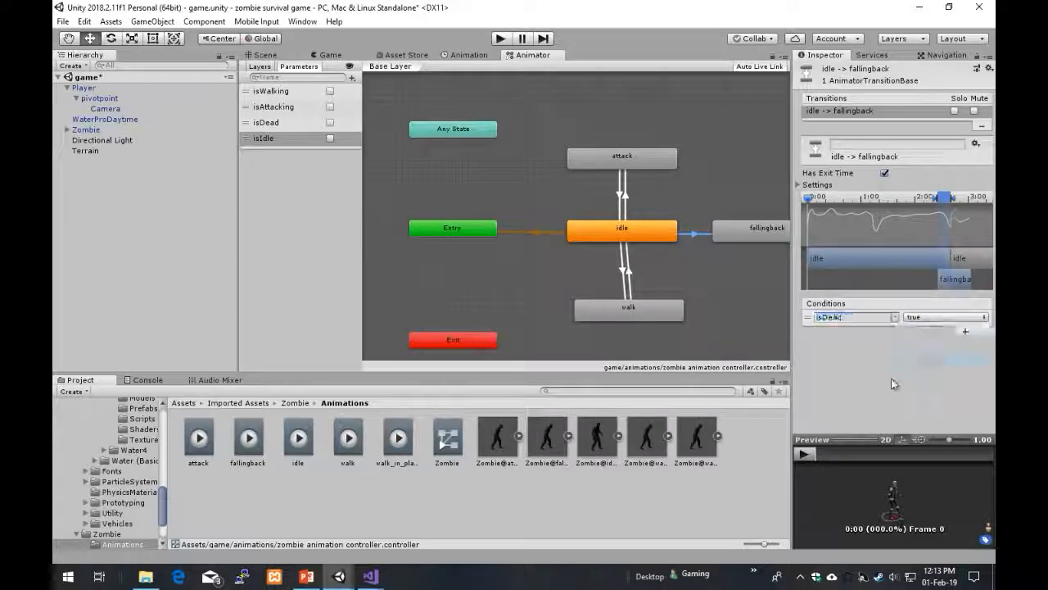
Step: Create a return transition from fallingback to idle
{"action": "left_click", "coordinate": [741, 231]}
{"action": "right_click", "coordinate": [744, 234]}
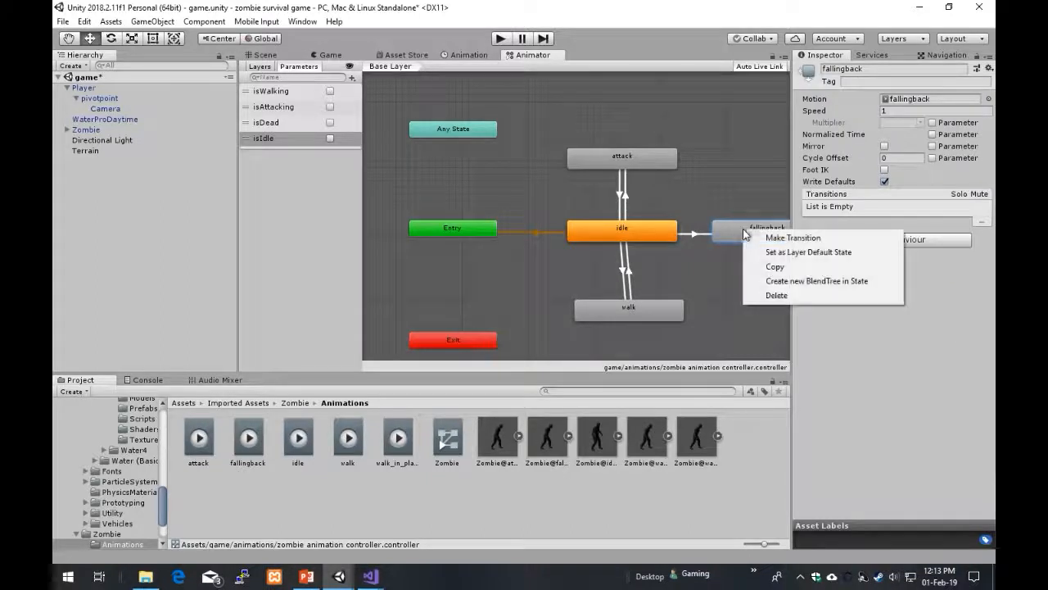
{"action": "left_click", "coordinate": [792, 237]}
{"action": "left_click", "coordinate": [659, 232]}
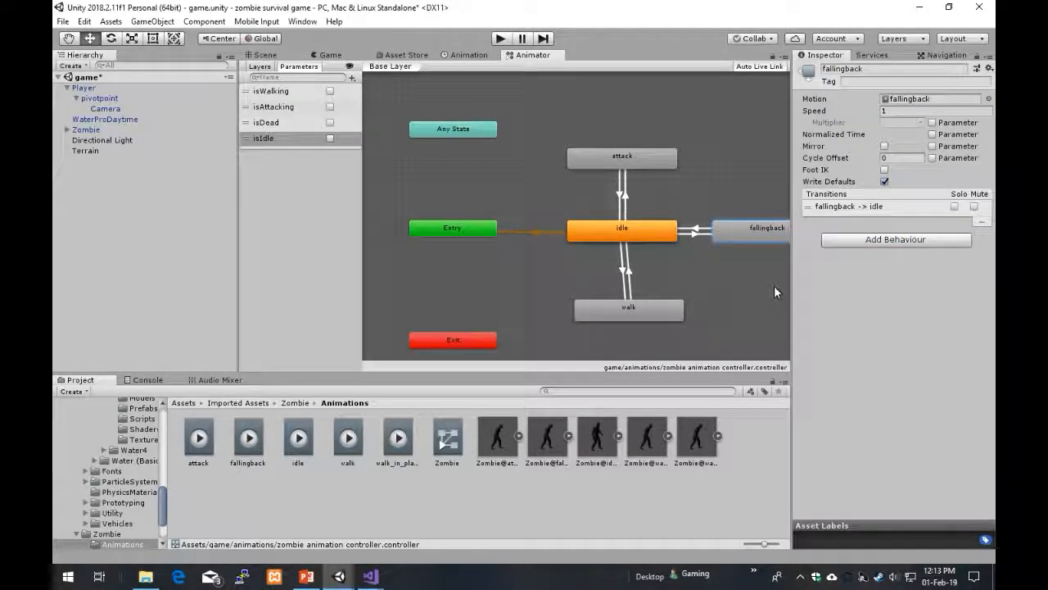
Step: Delete the transition from fallingback to idle, keeping the one from idle to fallingback
{"action": "left_click", "coordinate": [710, 234]}
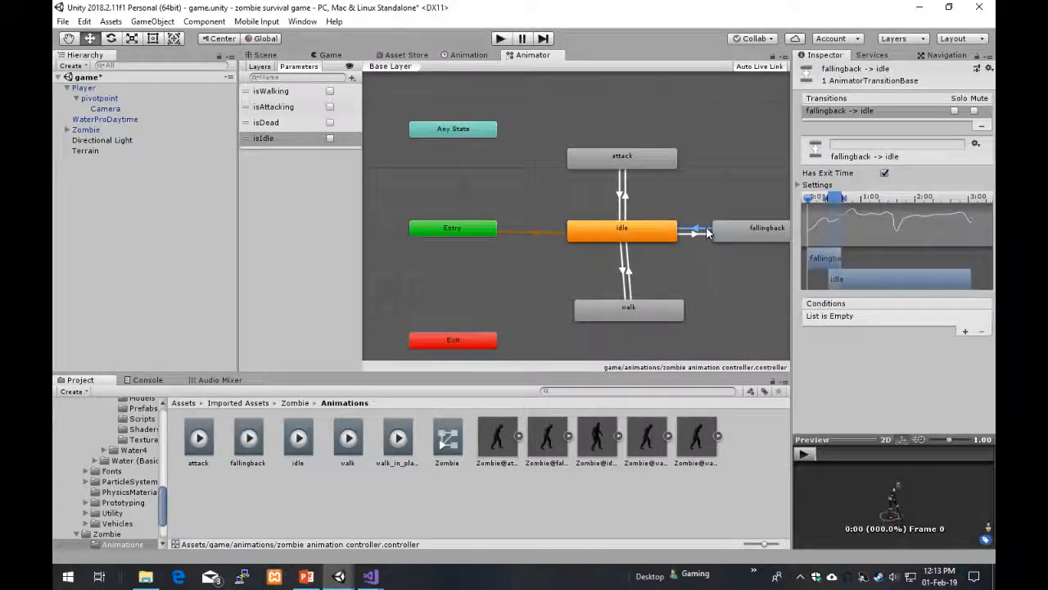
{"action": "right_click", "coordinate": [709, 232]}
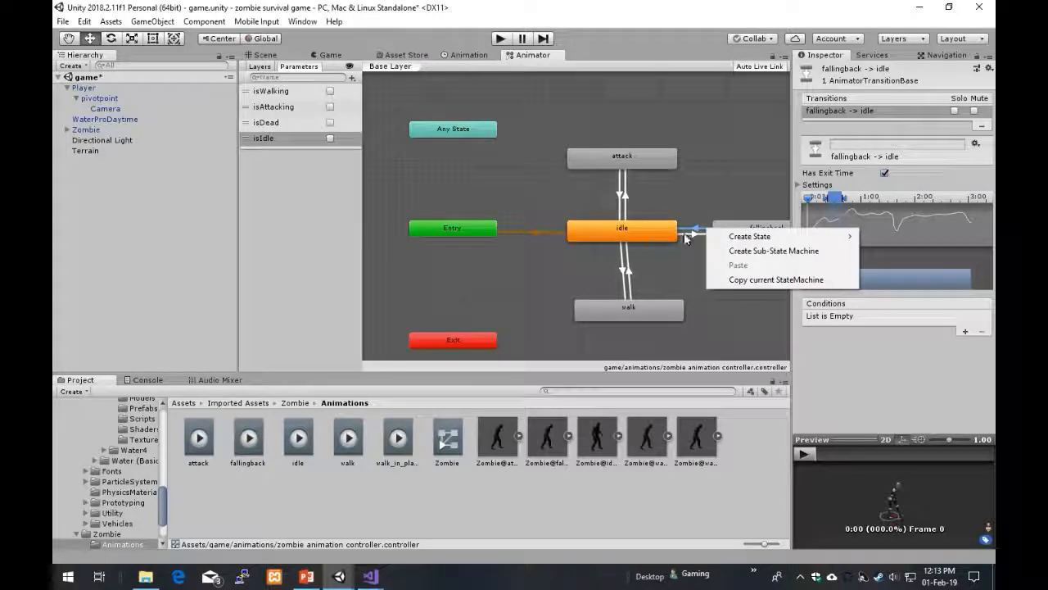
{"action": "left_click", "coordinate": [879, 386]}
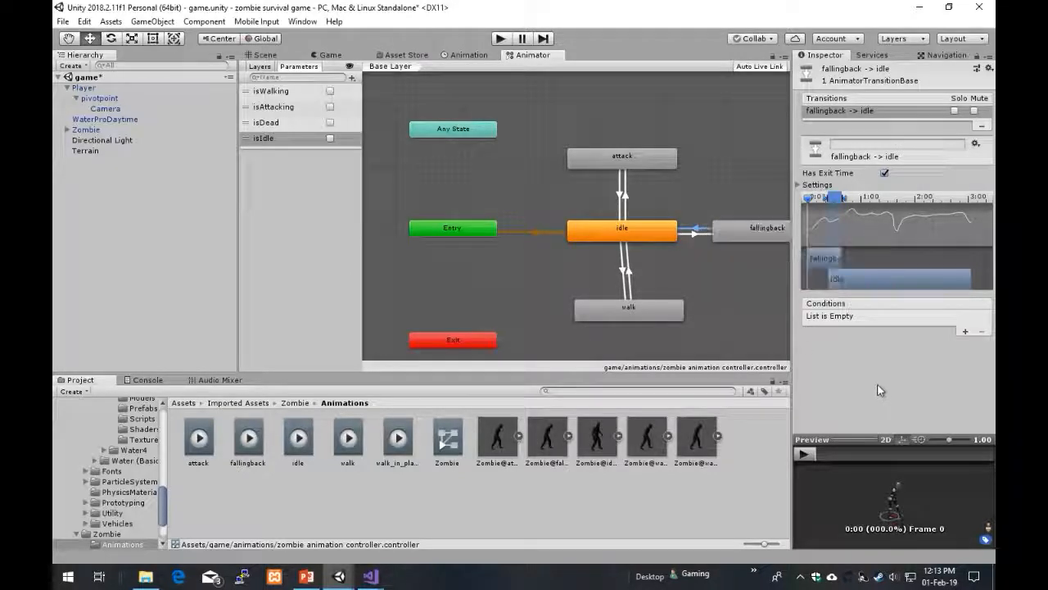
{"action": "right_click", "coordinate": [700, 228]}
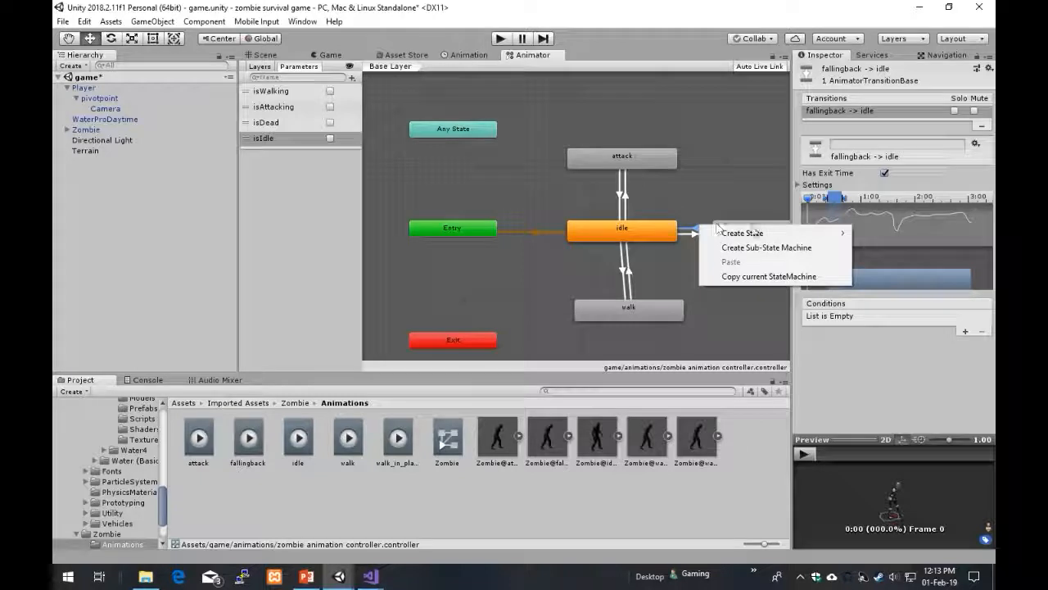
{"action": "left_click", "coordinate": [760, 231]}
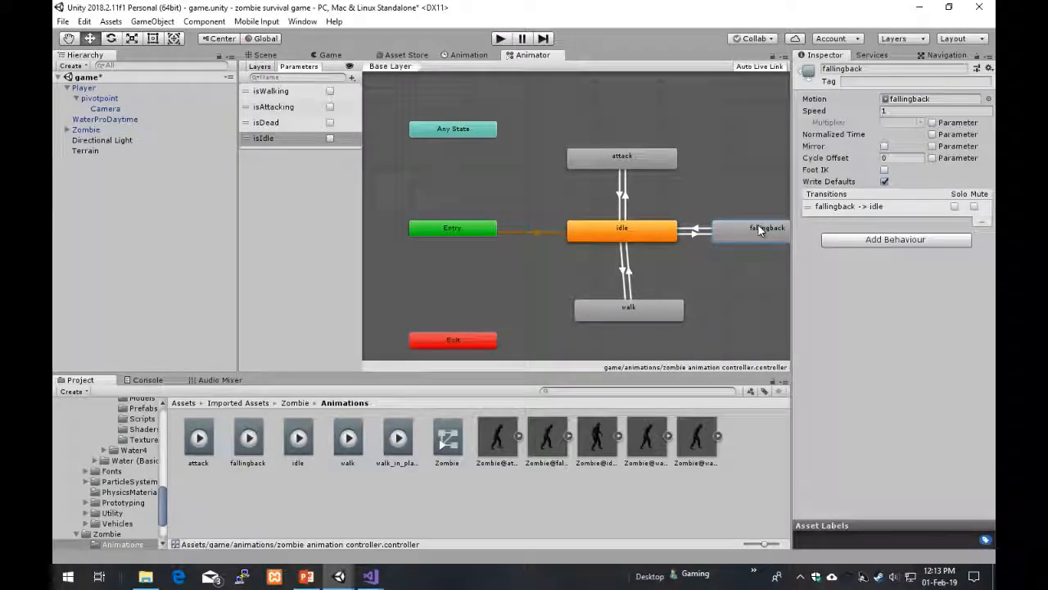
{"action": "left_click", "coordinate": [703, 226]}
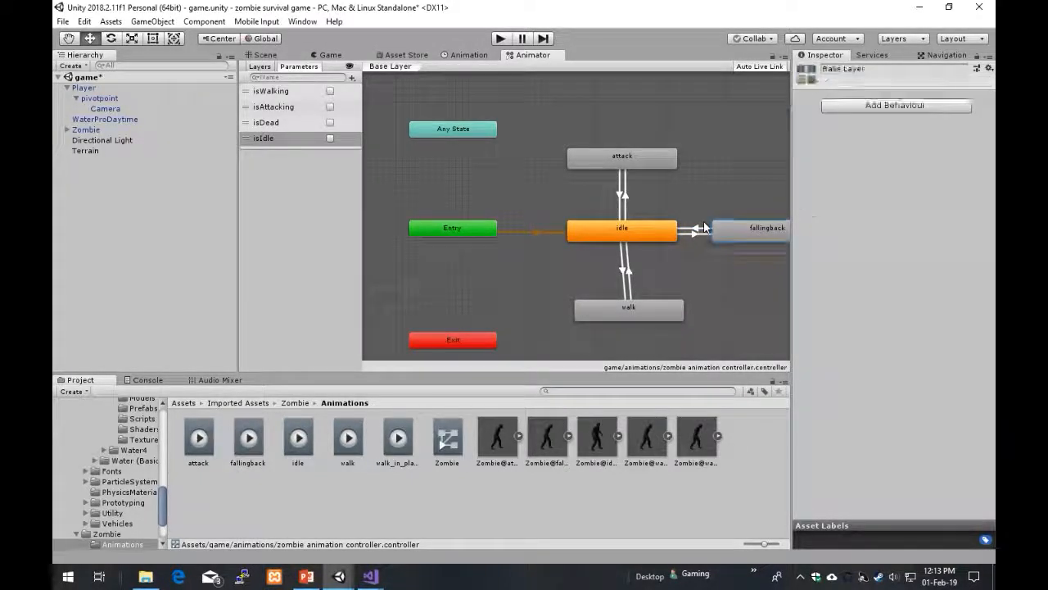
{"action": "left_click", "coordinate": [704, 227]}
{"action": "key", "text": "Delete"}
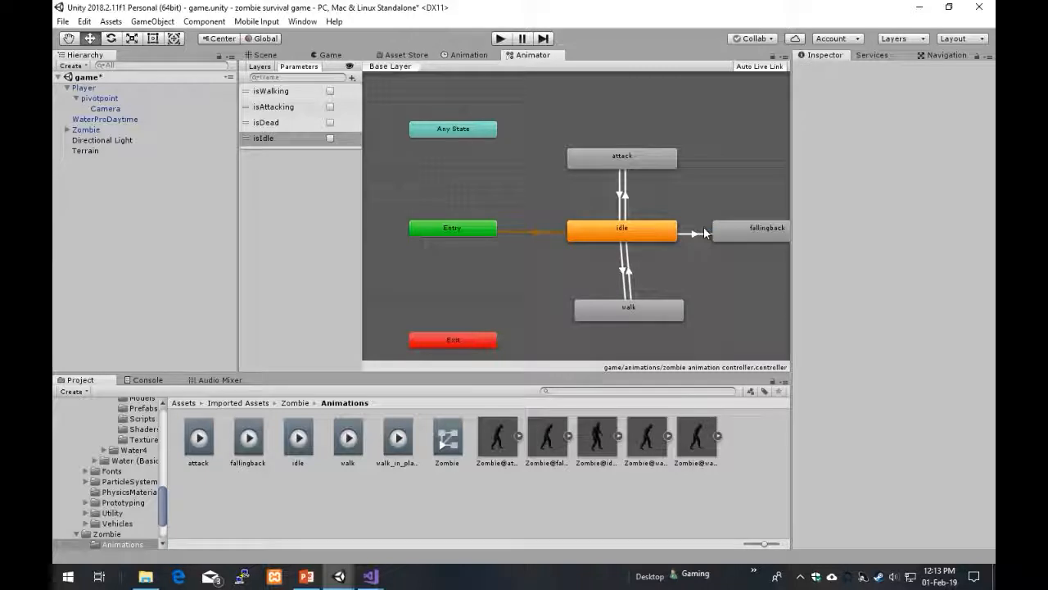
Step: Widen the state graph area, move Entry farther from idle, and place the Exit node below fallingback
{"action": "left_click", "coordinate": [745, 257]}
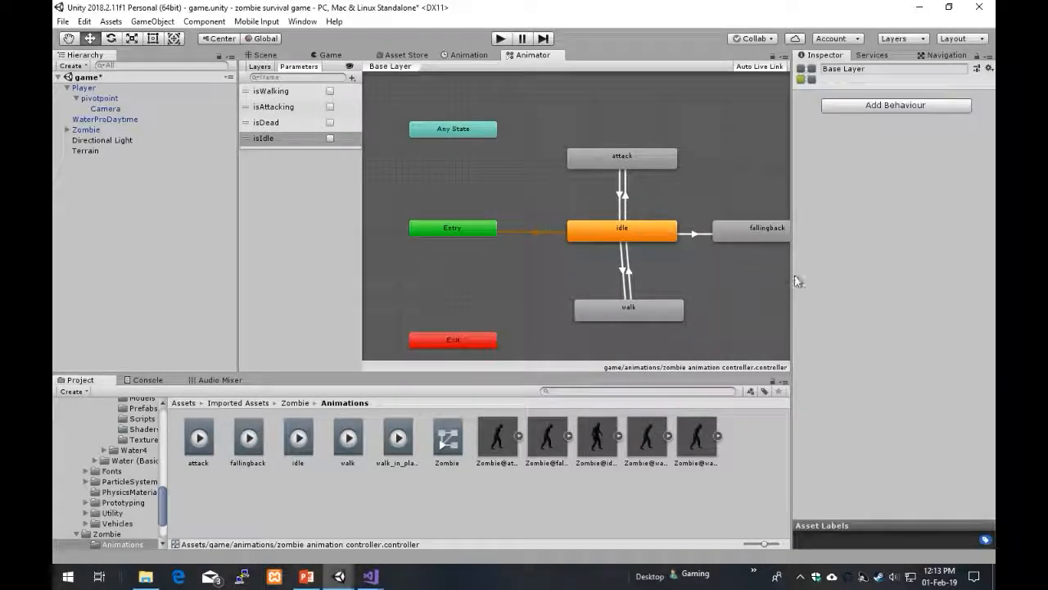
{"action": "left_click_drag", "start_coordinate": [791, 280], "coordinate": [815, 282]}
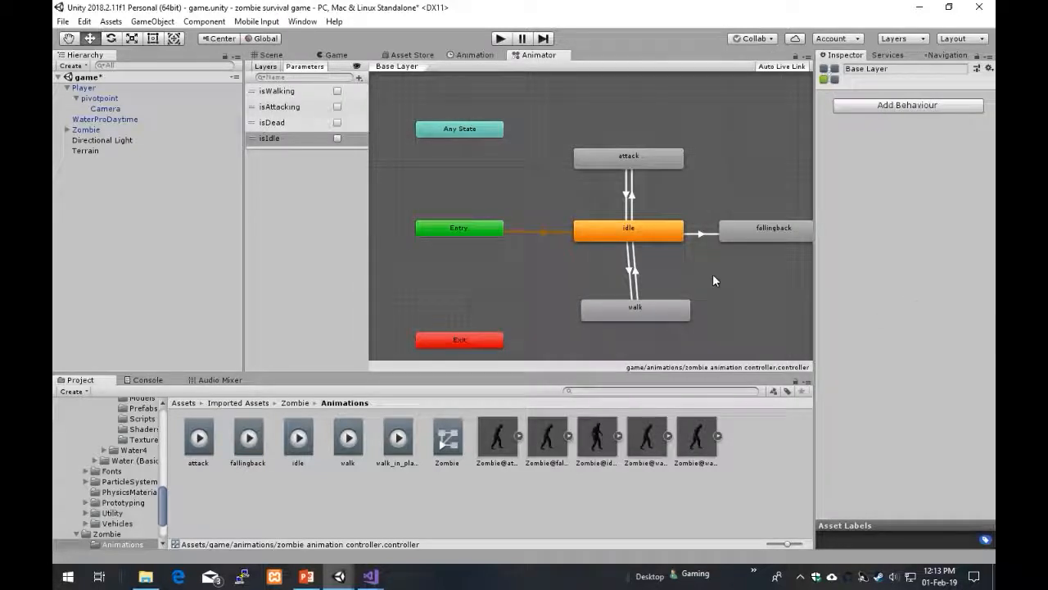
{"action": "left_click_drag", "start_coordinate": [637, 311], "coordinate": [599, 312]}
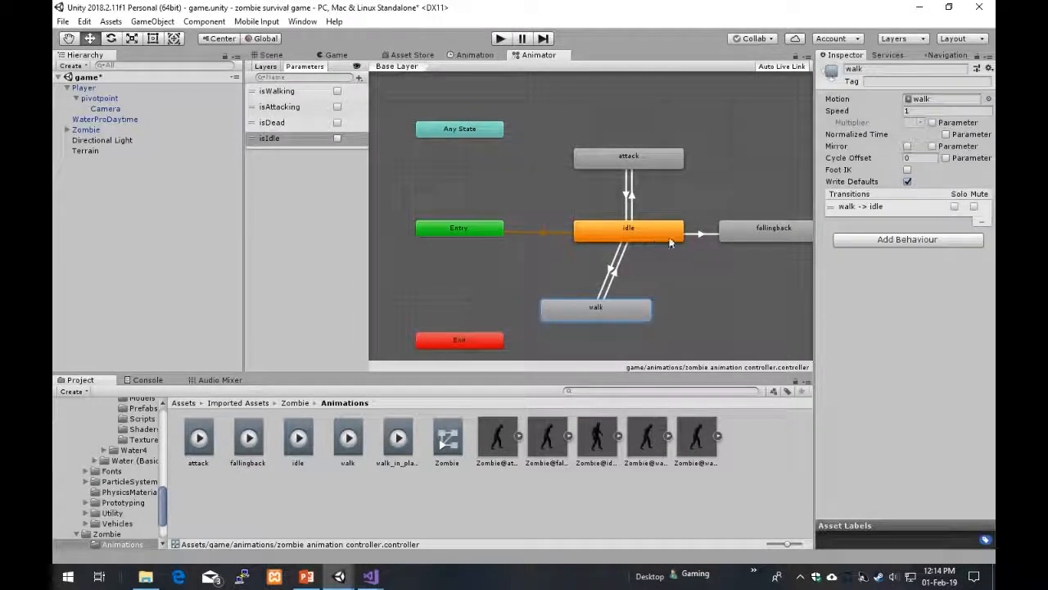
{"action": "mouse_move", "coordinate": [668, 160]}
{"action": "left_mouse_down"}
{"action": "mouse_move", "coordinate": [618, 159]}
{"action": "mouse_move", "coordinate": [649, 167]}
{"action": "left_mouse_up"}
{"action": "left_click_drag", "start_coordinate": [465, 228], "coordinate": [417, 226]}
{"action": "left_click_drag", "start_coordinate": [455, 340], "coordinate": [654, 321]}
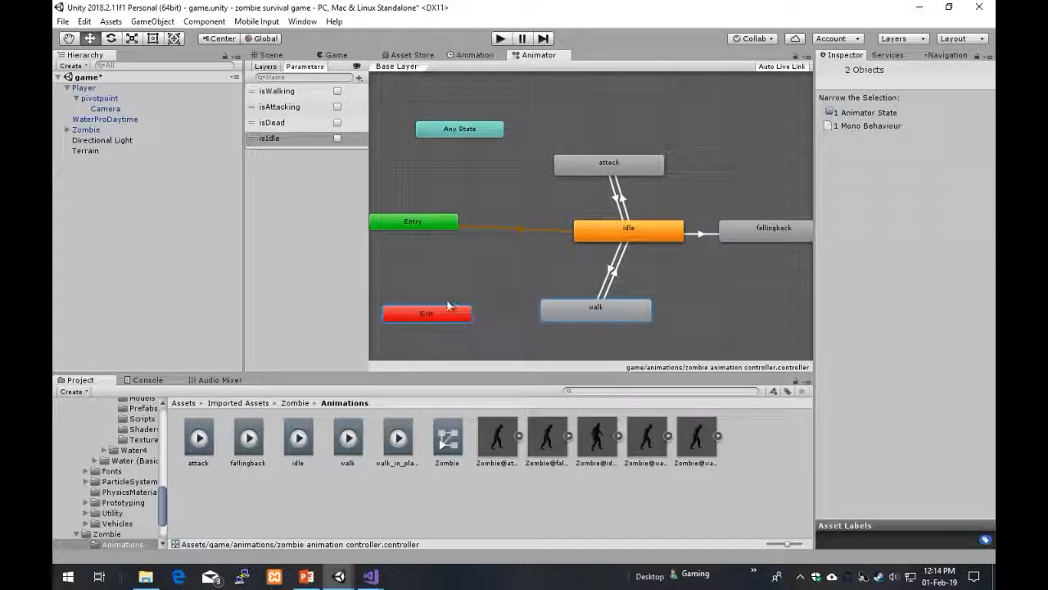
{"action": "left_click_drag", "start_coordinate": [447, 314], "coordinate": [749, 309]}
{"action": "left_click", "coordinate": [453, 309]}
Step: Spread walk and attack out between Entry and idle, one below and one above, and shift Any State away from attack
{"action": "left_click", "coordinate": [627, 302]}
{"action": "left_click_drag", "start_coordinate": [627, 301], "coordinate": [556, 305]}
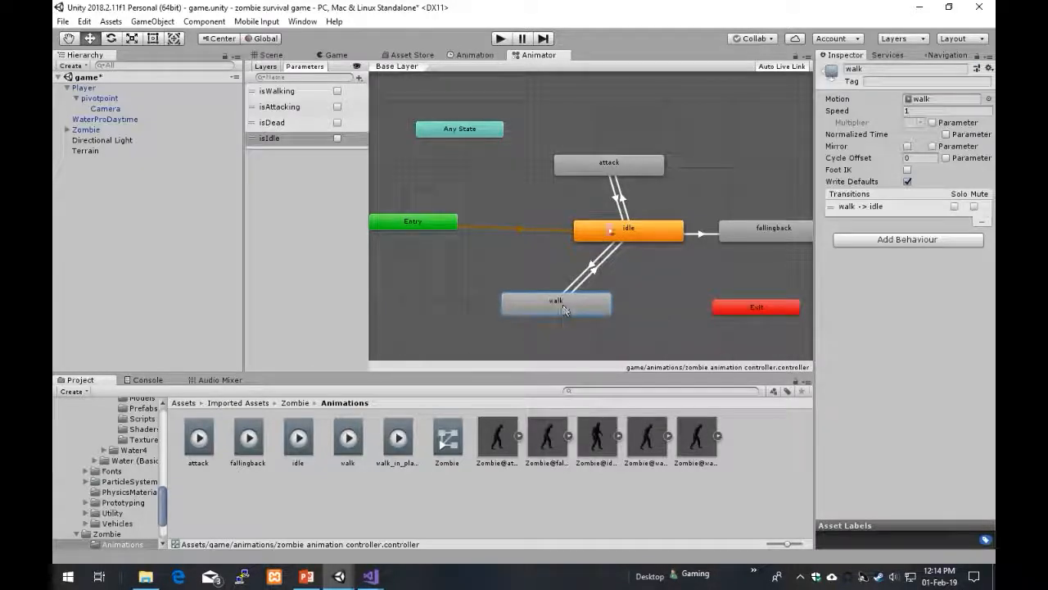
{"action": "left_click_drag", "start_coordinate": [618, 165], "coordinate": [558, 162]}
{"action": "left_click_drag", "start_coordinate": [448, 129], "coordinate": [422, 109]}
{"action": "left_click_drag", "start_coordinate": [621, 231], "coordinate": [628, 231]}
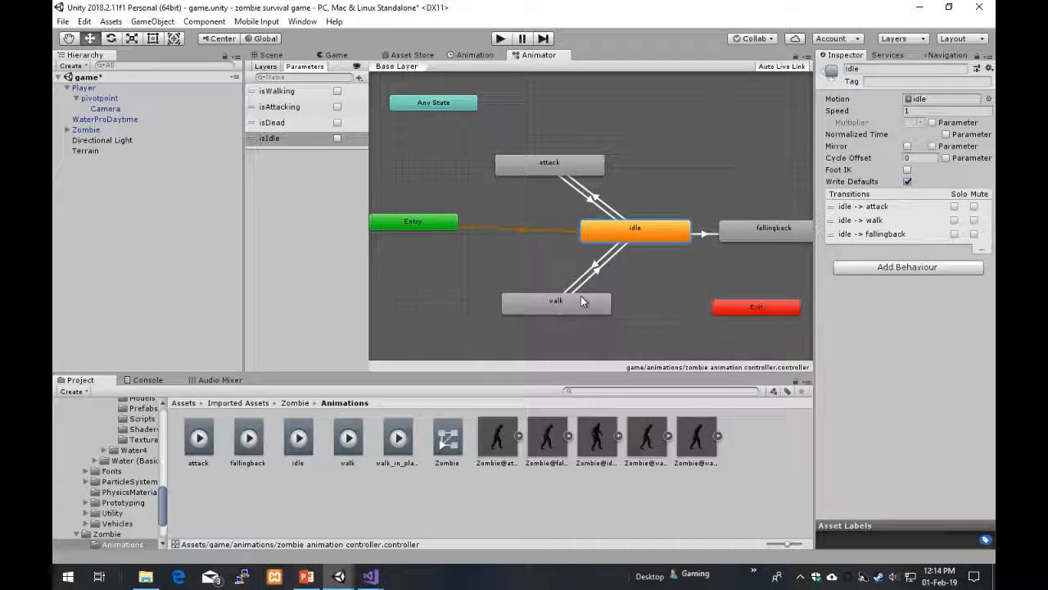
Step: Create a transition from walk to attack and give it the condition isAttacking true
{"action": "left_click", "coordinate": [538, 303]}
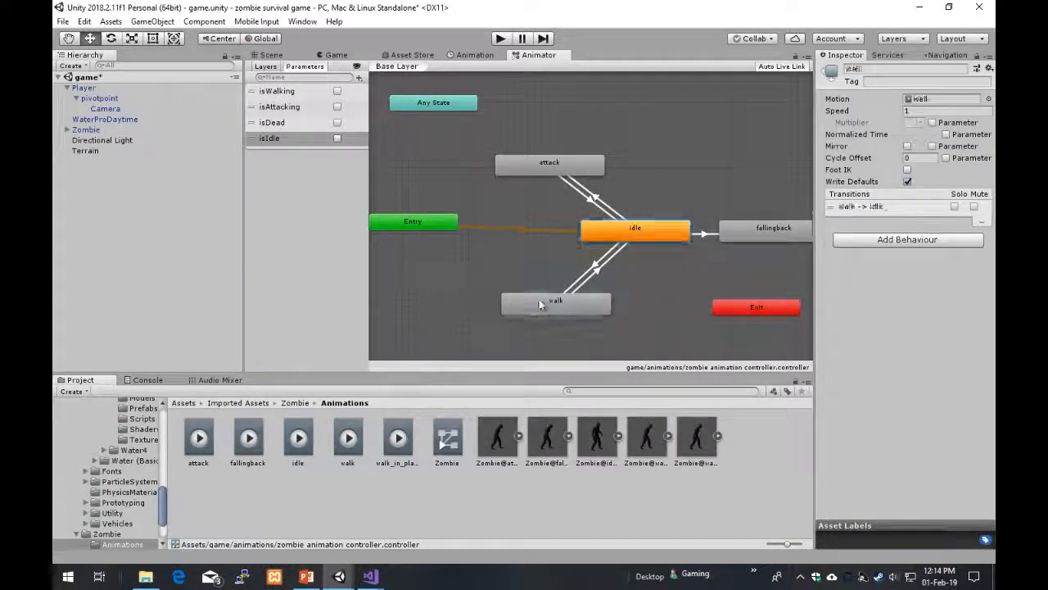
{"action": "right_click", "coordinate": [539, 299]}
{"action": "left_click", "coordinate": [577, 307]}
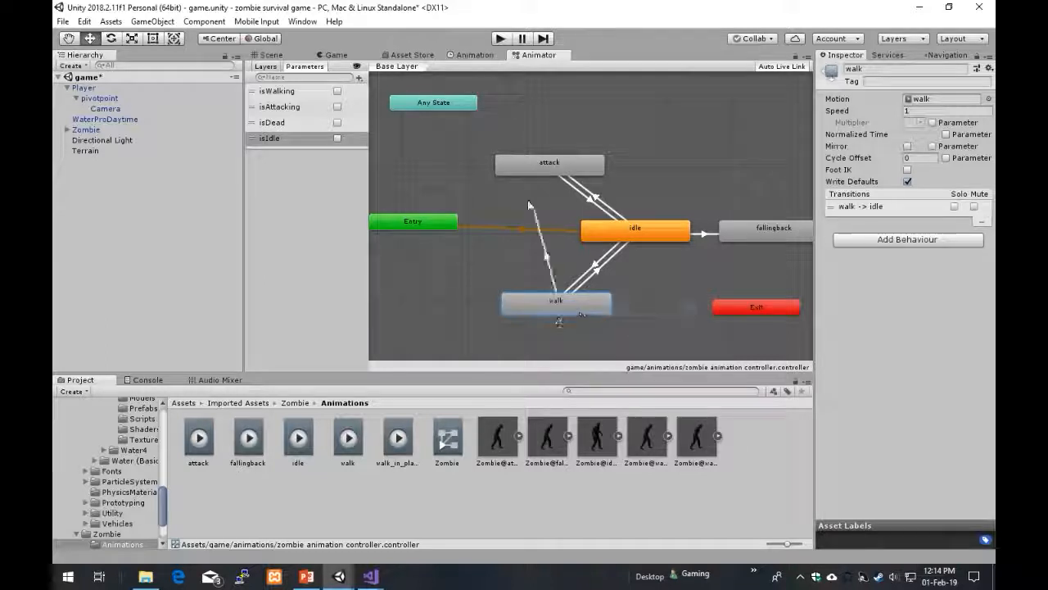
{"action": "left_click", "coordinate": [533, 164]}
{"action": "left_click", "coordinate": [556, 254]}
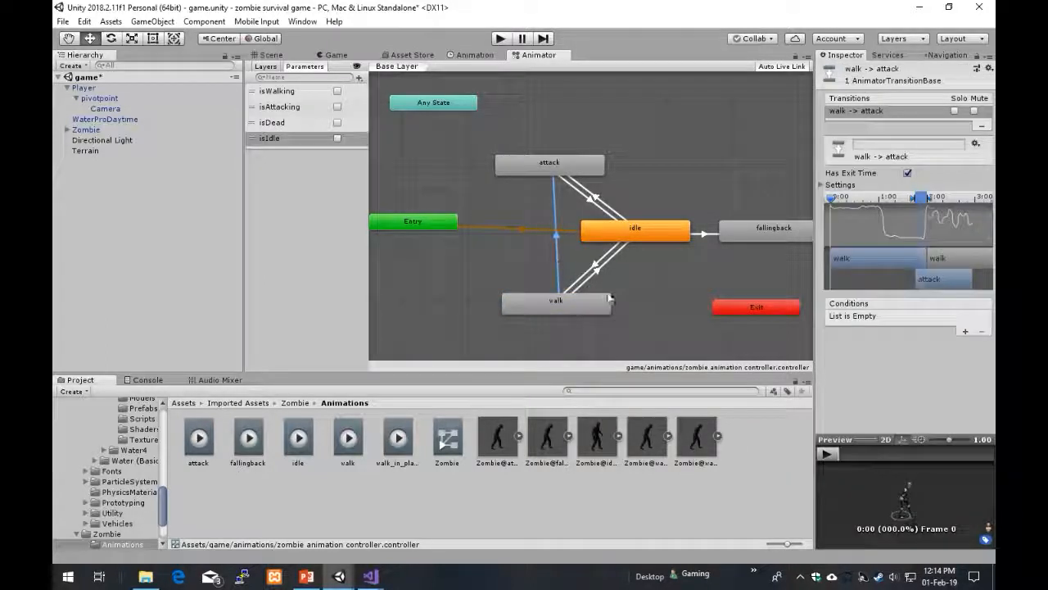
{"action": "left_click", "coordinate": [965, 330]}
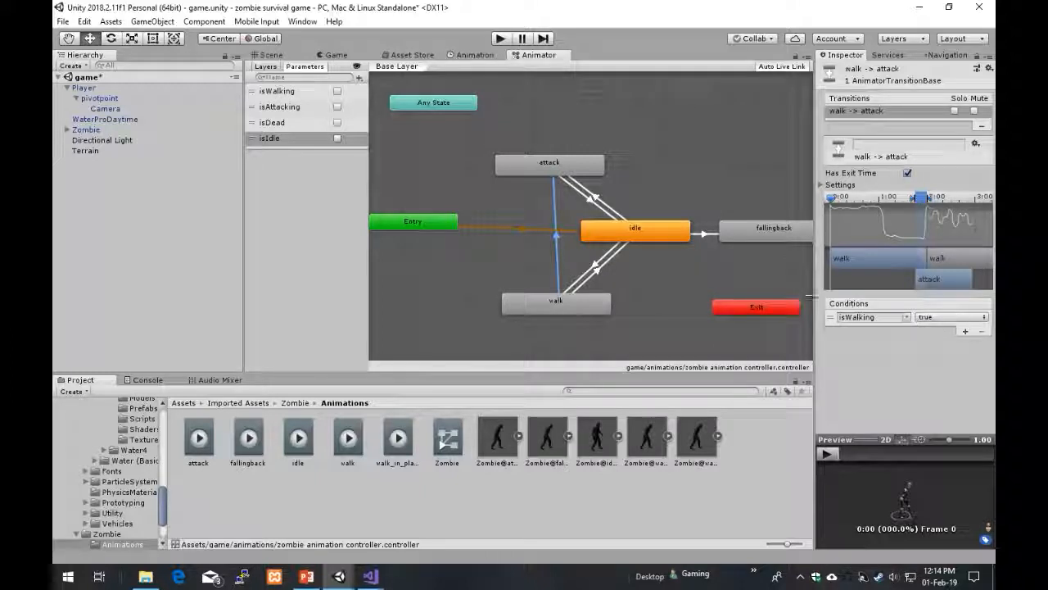
{"action": "left_click", "coordinate": [913, 323]}
{"action": "left_click", "coordinate": [907, 319]}
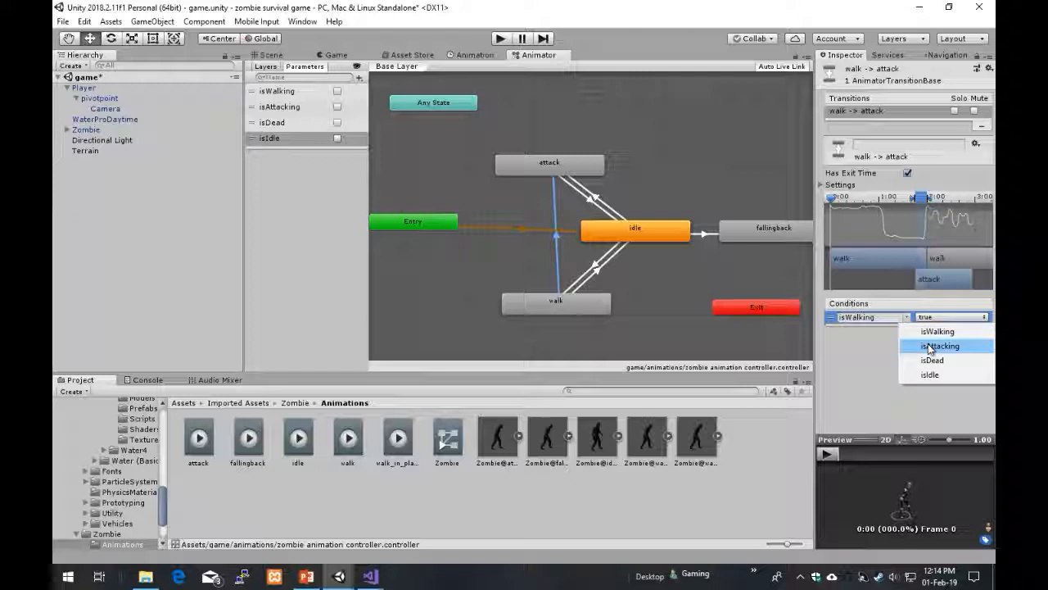
{"action": "left_click", "coordinate": [931, 345]}
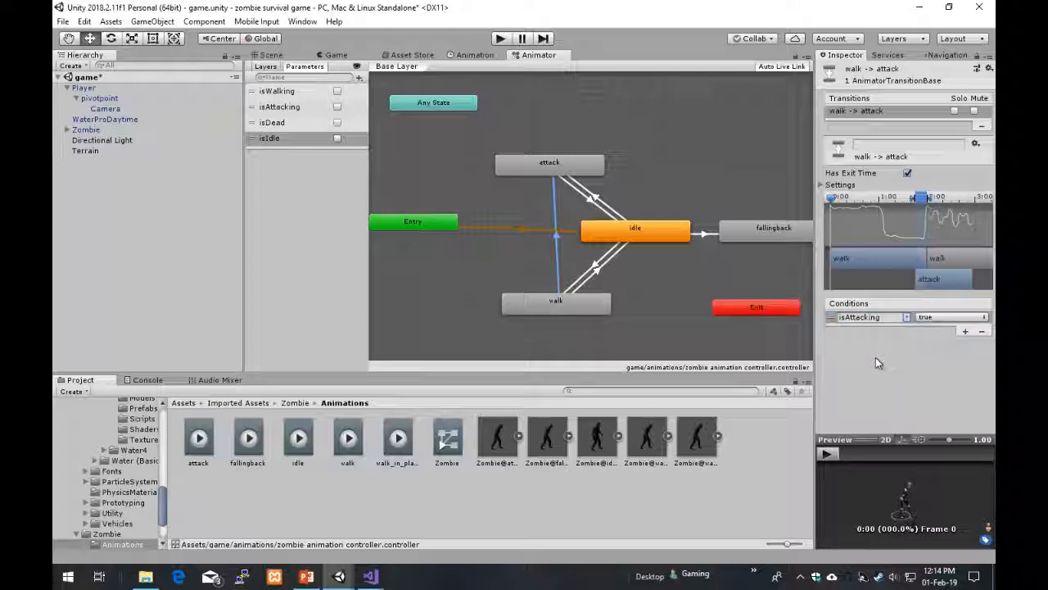
Step: Create a return transition from attack to walk and give it the condition isWalking true
{"action": "left_click", "coordinate": [529, 165]}
{"action": "right_click", "coordinate": [530, 164]}
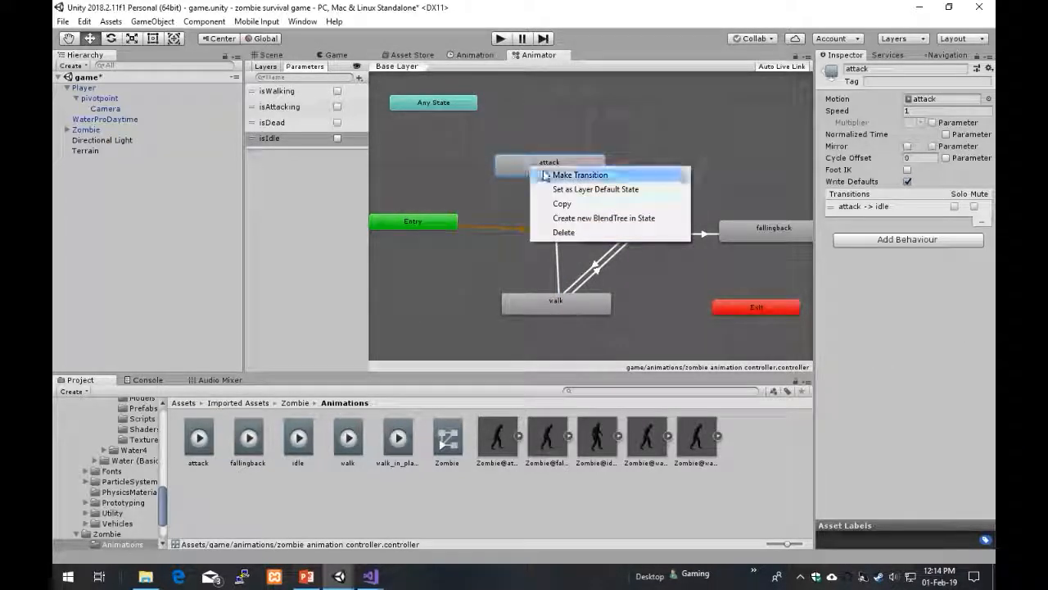
{"action": "left_click", "coordinate": [545, 176]}
{"action": "left_click", "coordinate": [549, 311]}
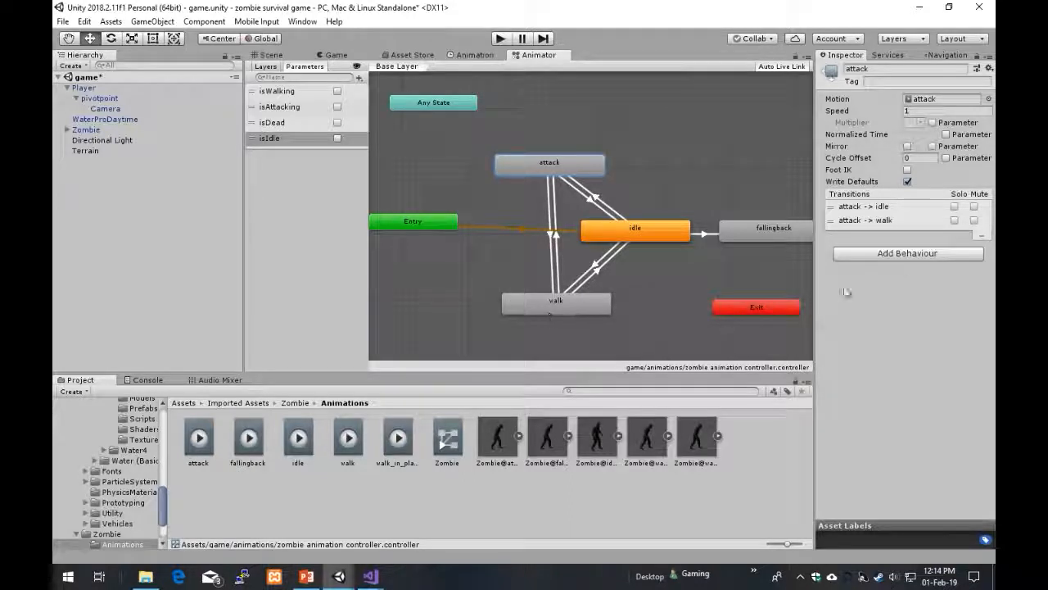
{"action": "left_click", "coordinate": [551, 237]}
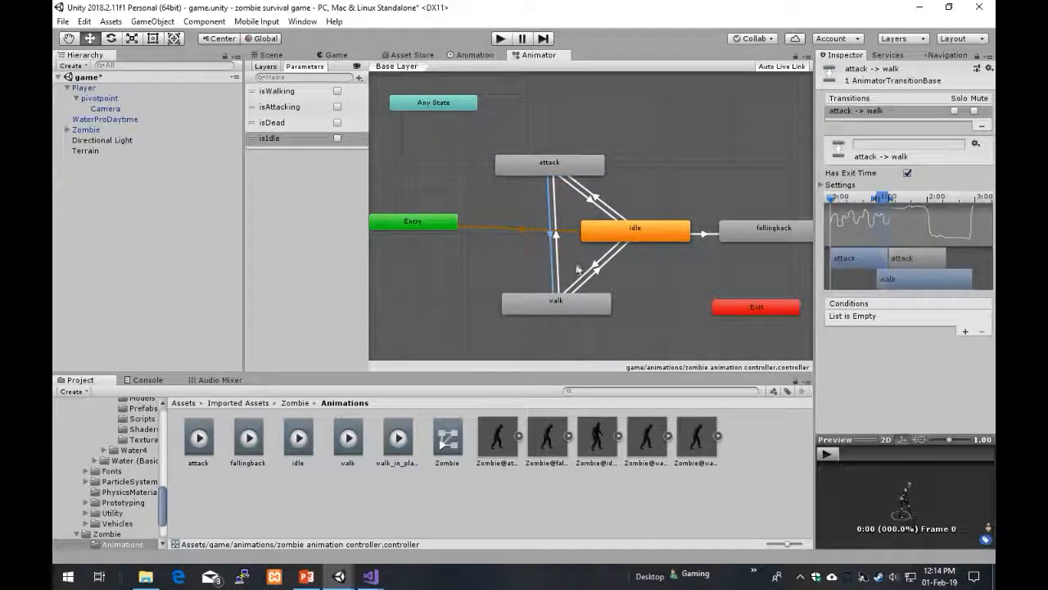
{"action": "left_click", "coordinate": [965, 332]}
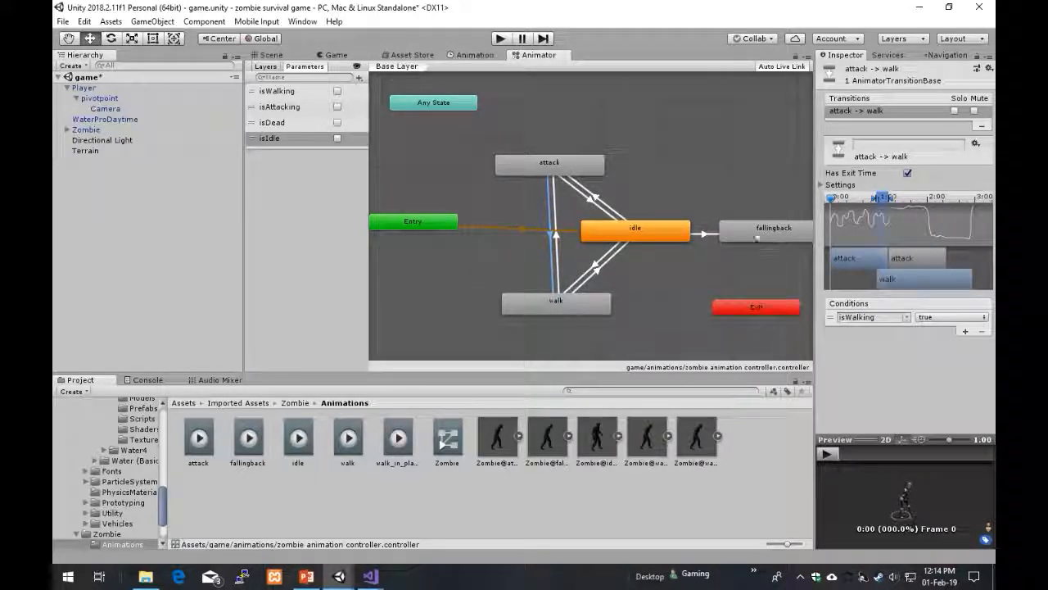
Step: Create a transition from attack to fallingback and give it the condition isDead true
{"action": "left_click", "coordinate": [596, 163]}
{"action": "left_click", "coordinate": [891, 254]}
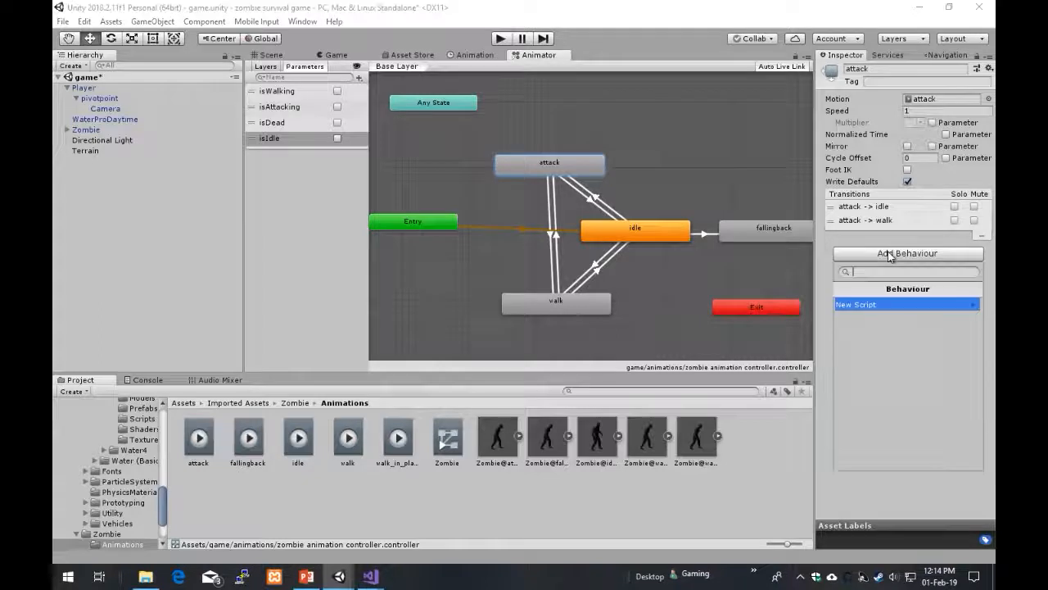
{"action": "right_click", "coordinate": [600, 164]}
{"action": "left_click", "coordinate": [648, 172]}
{"action": "left_click", "coordinate": [756, 229]}
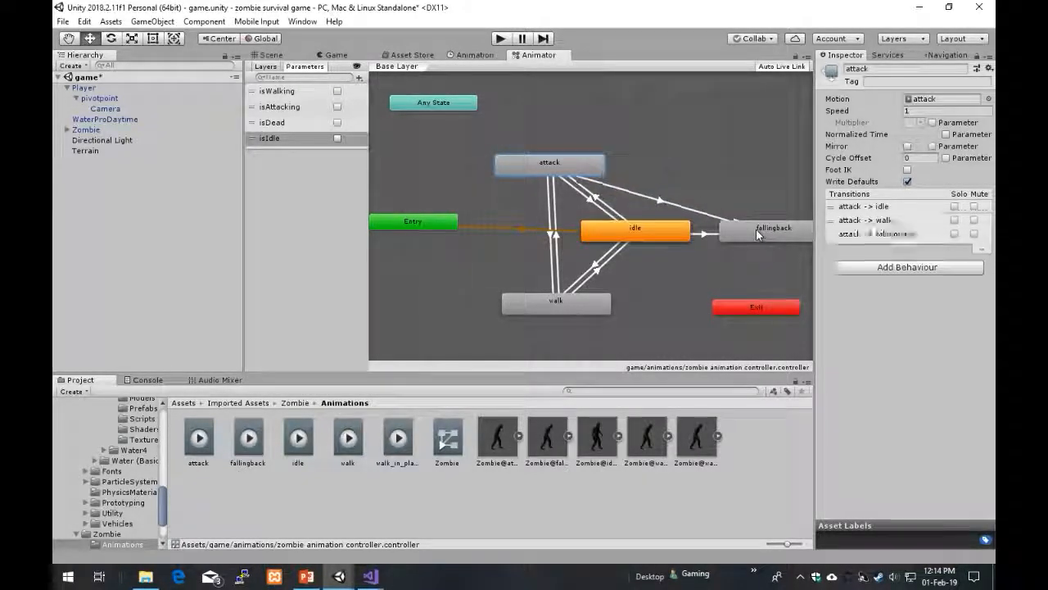
{"action": "left_click", "coordinate": [692, 209]}
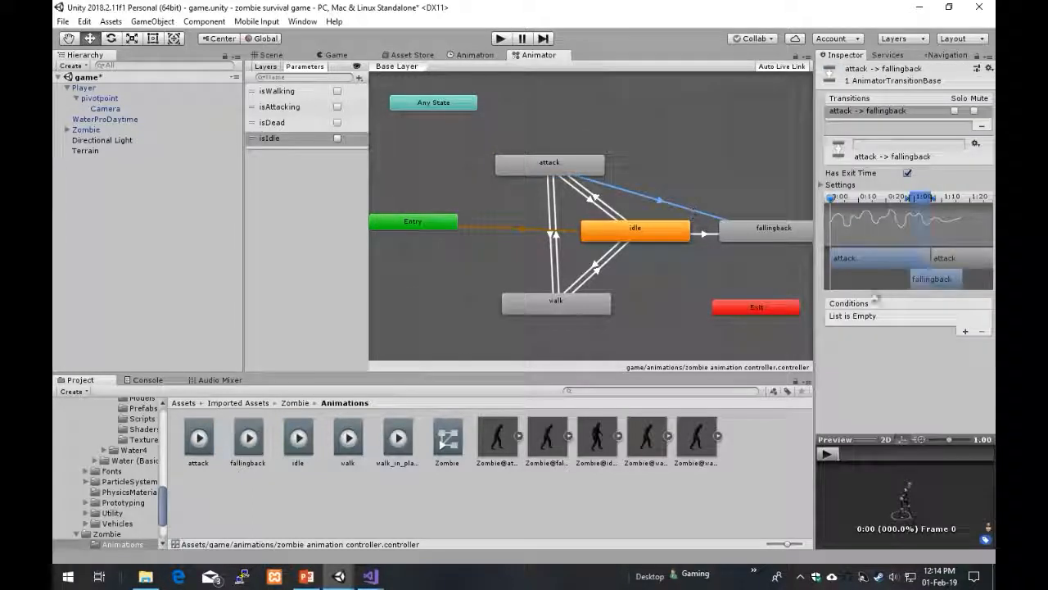
{"action": "left_click", "coordinate": [966, 332]}
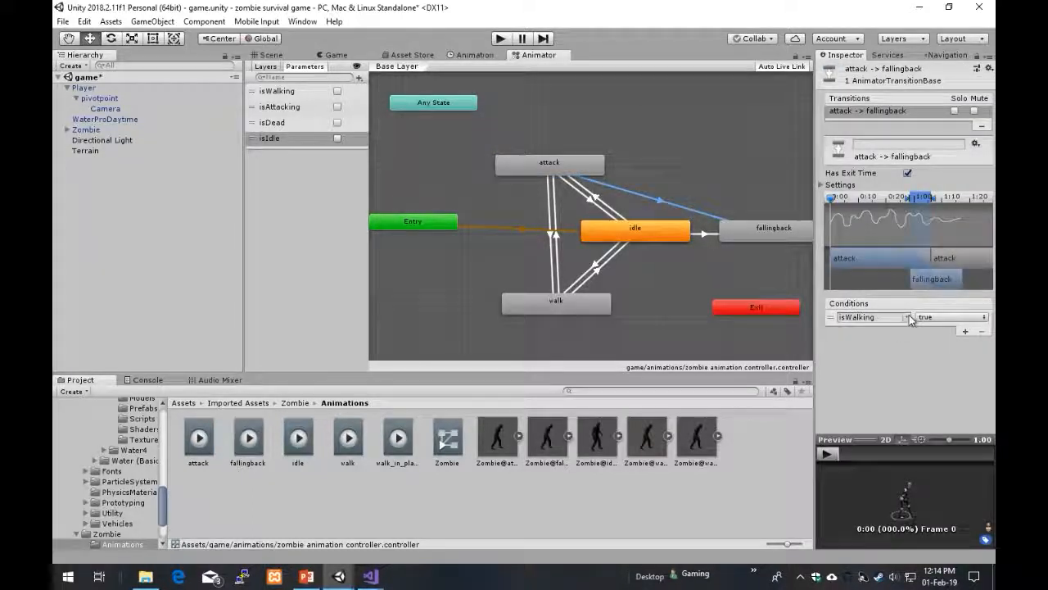
{"action": "left_click", "coordinate": [909, 316]}
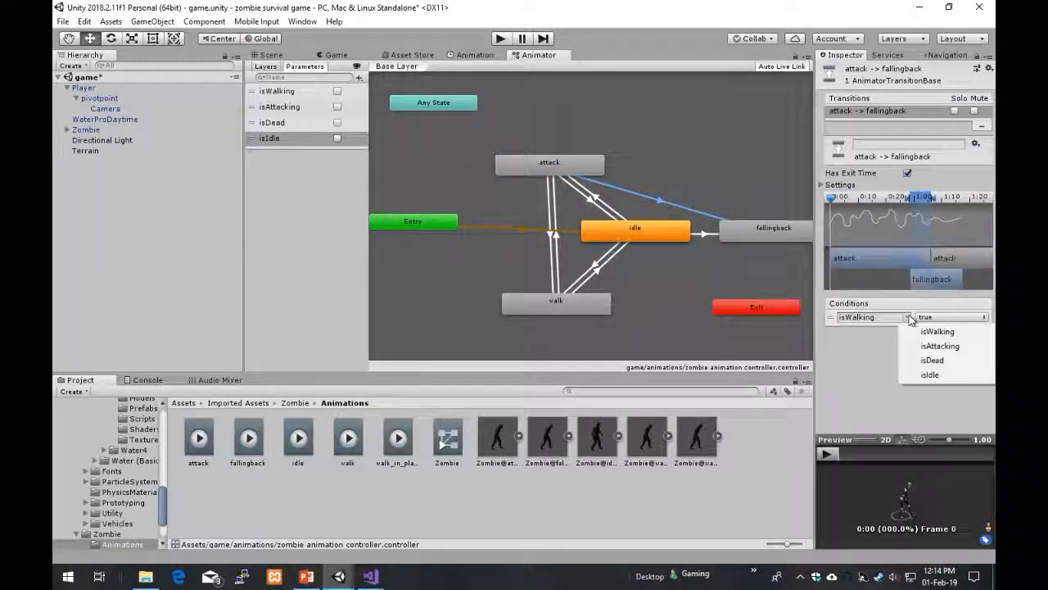
{"action": "left_click", "coordinate": [923, 360]}
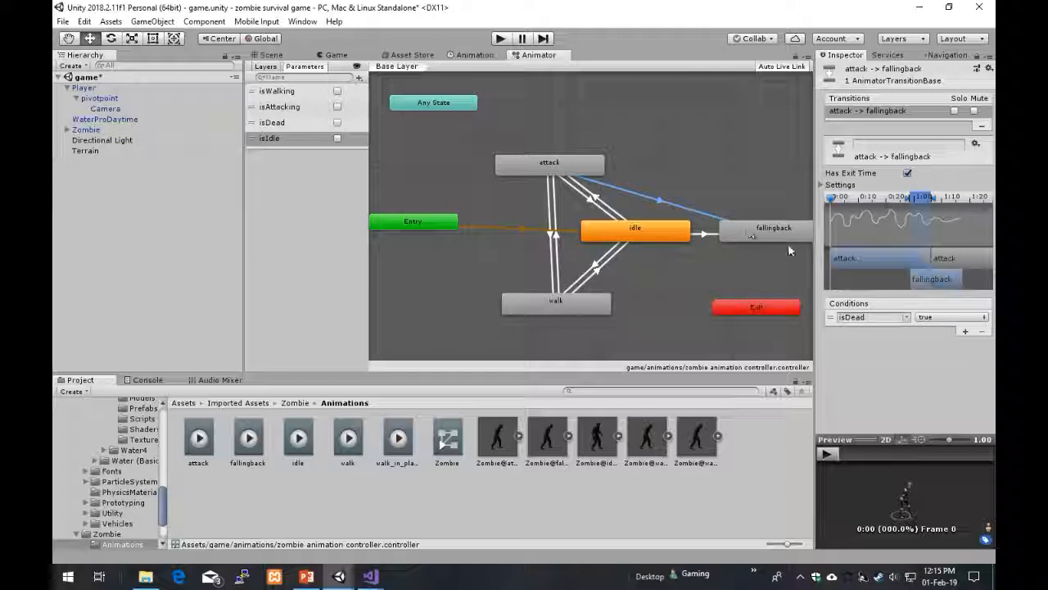
Step: Create a transition from walk to fallingback and give it the condition isDead true
{"action": "left_click", "coordinate": [587, 302]}
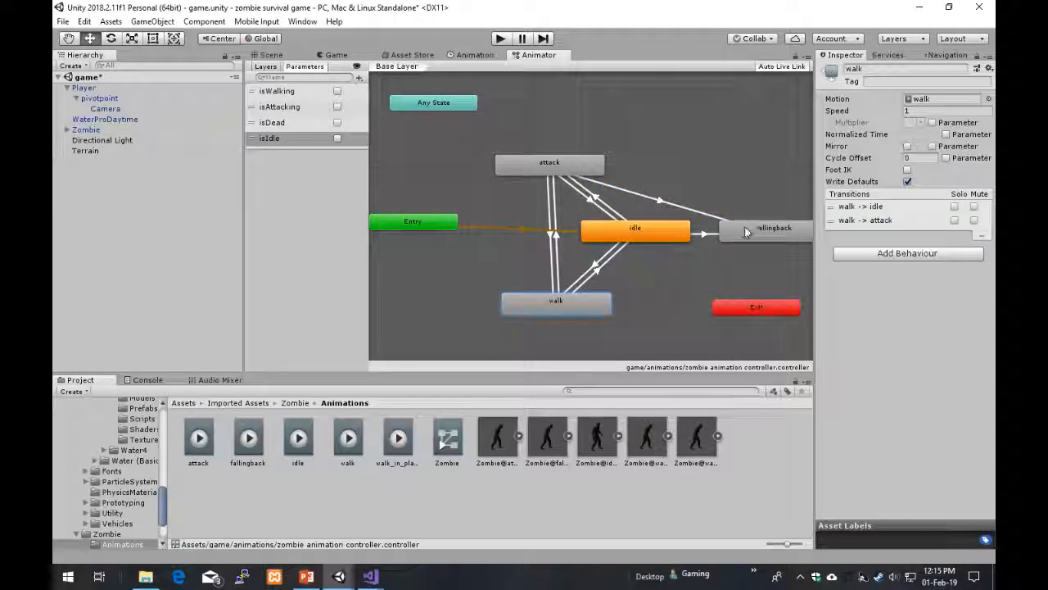
{"action": "right_click", "coordinate": [586, 298]}
{"action": "left_click", "coordinate": [615, 307]}
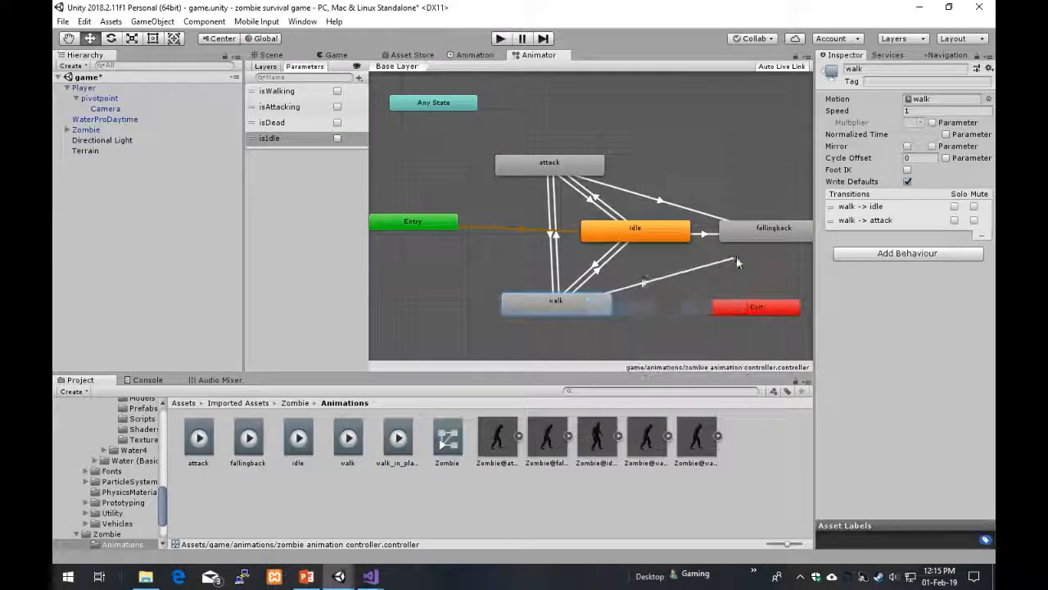
{"action": "left_click", "coordinate": [778, 239]}
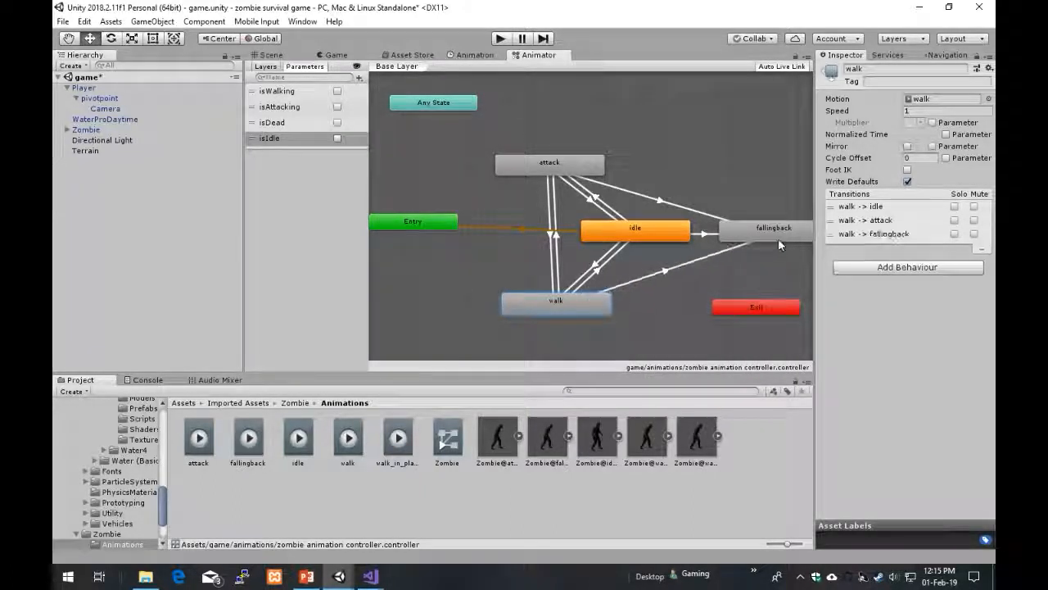
{"action": "left_click", "coordinate": [687, 267]}
{"action": "left_click", "coordinate": [965, 330]}
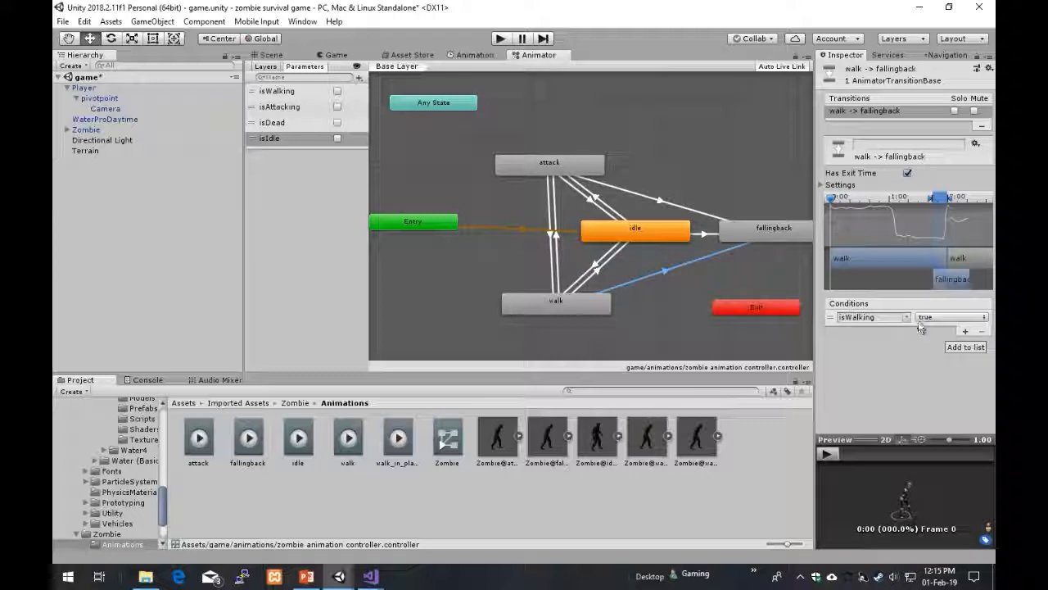
{"action": "left_click", "coordinate": [907, 317]}
{"action": "left_click", "coordinate": [904, 366]}
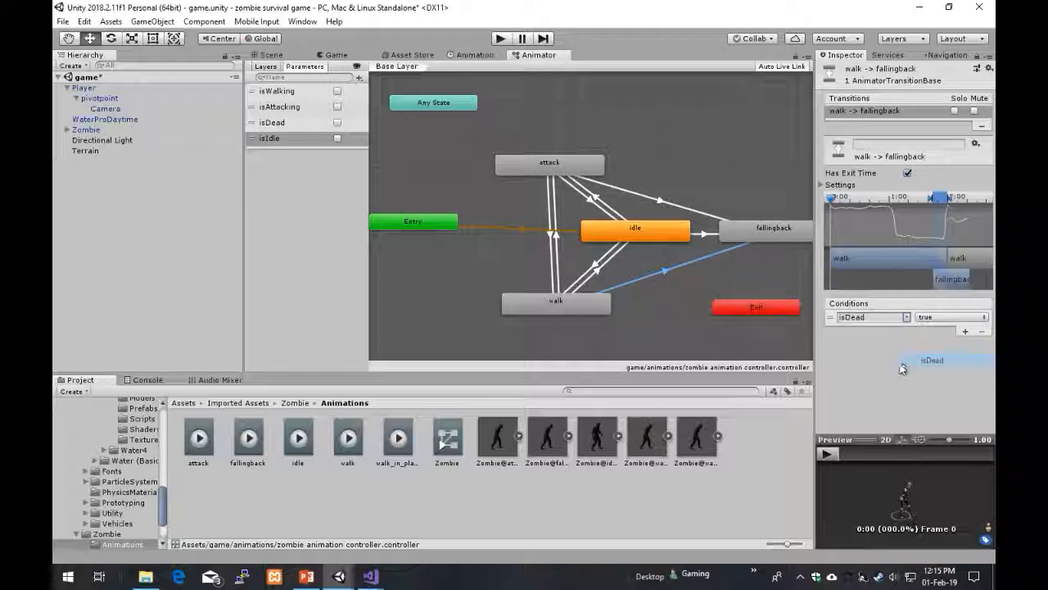
Step: Check the conditions on the attack and idle transitions leading into fallingback
{"action": "left_click", "coordinate": [687, 207]}
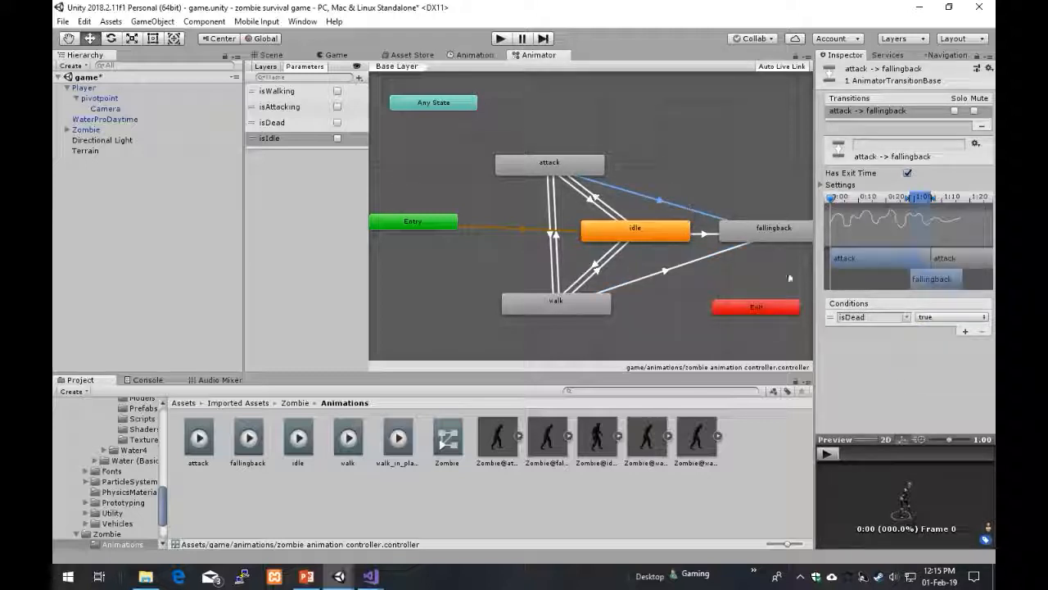
{"action": "left_click", "coordinate": [718, 245]}
{"action": "left_click", "coordinate": [708, 235]}
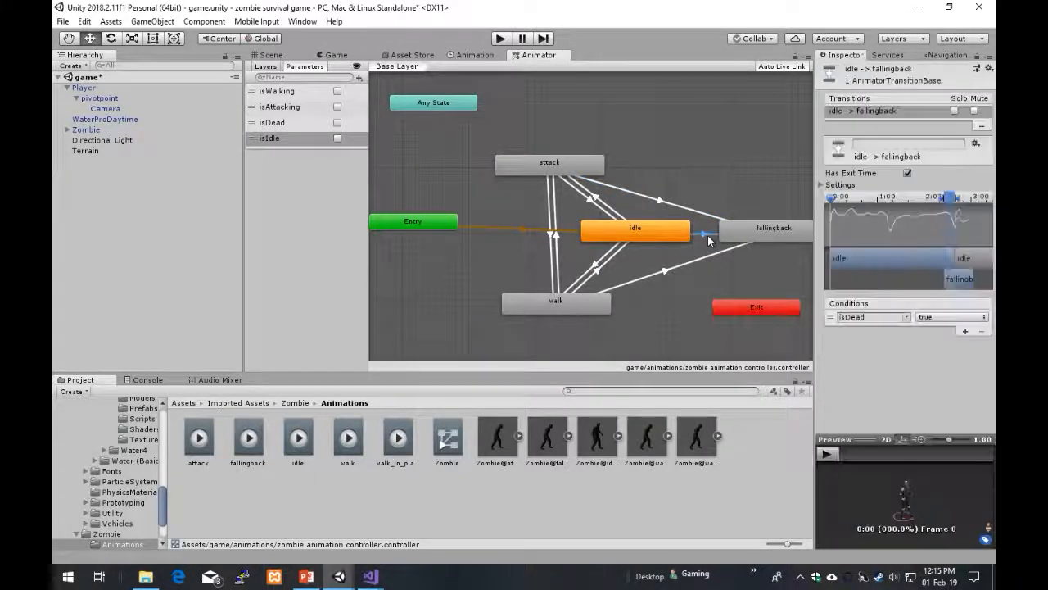
{"action": "left_click", "coordinate": [708, 255]}
{"action": "left_click", "coordinate": [675, 208]}
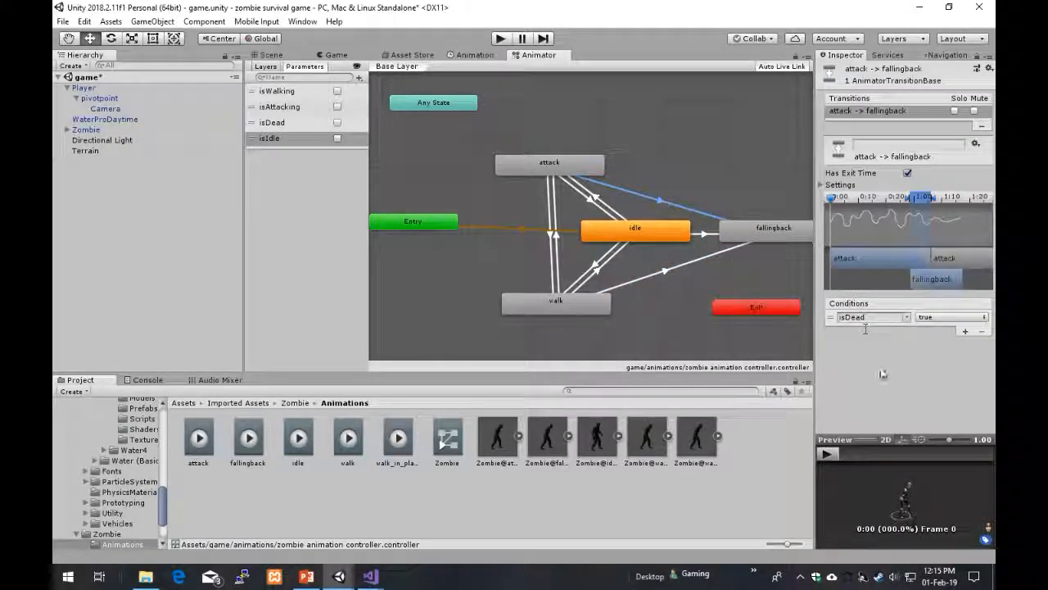
Step: Create a transition from fallingback to Exit without conditions and nudge the Exit node slightly lower
{"action": "left_click", "coordinate": [779, 231]}
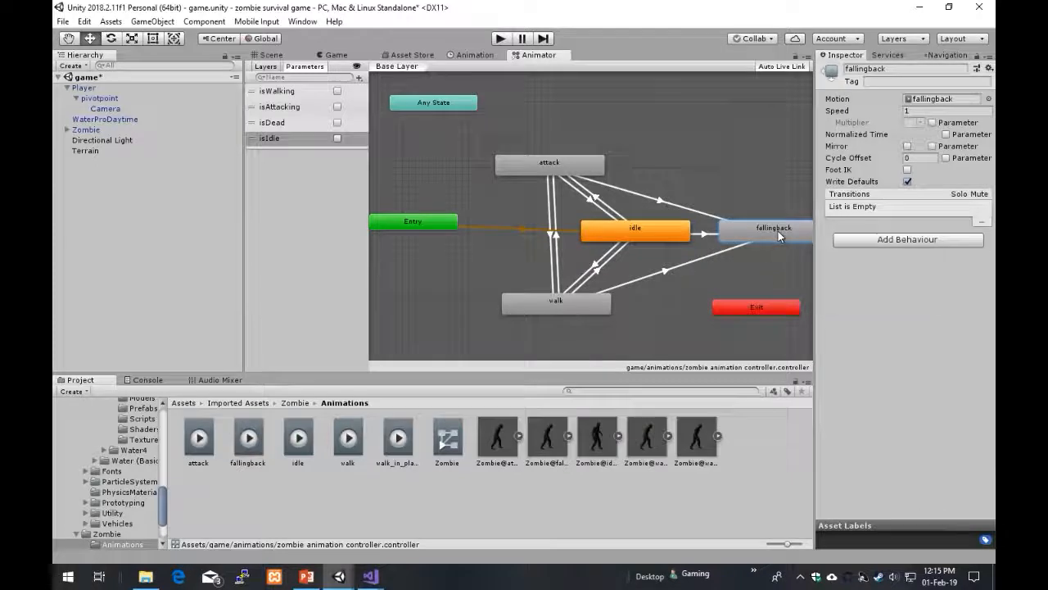
{"action": "right_click", "coordinate": [778, 231]}
{"action": "left_click", "coordinate": [811, 246]}
{"action": "left_click", "coordinate": [774, 309]}
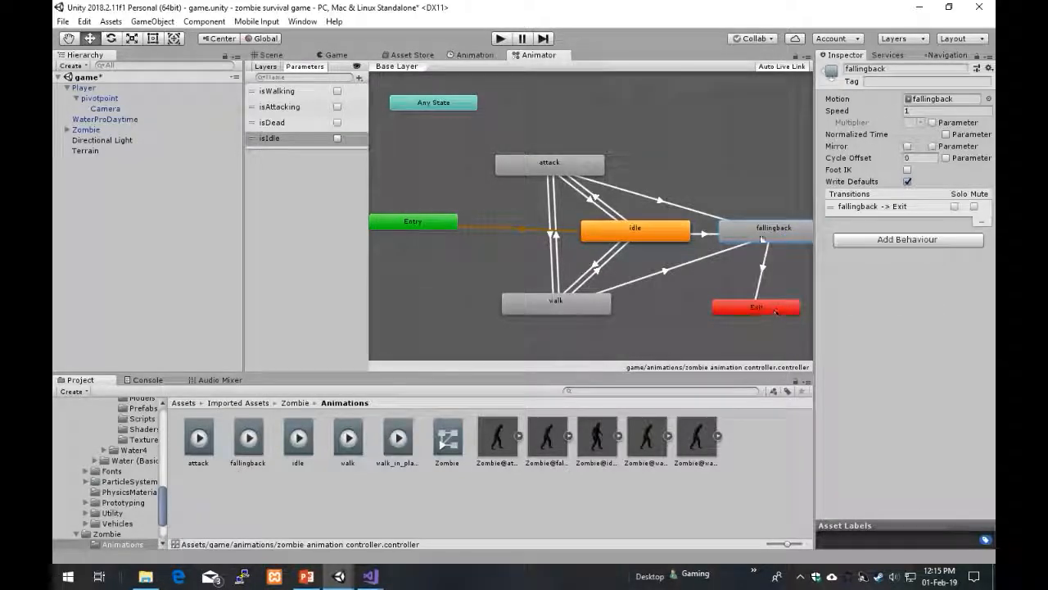
{"action": "left_click_drag", "start_coordinate": [768, 303], "coordinate": [755, 309]}
{"action": "left_click", "coordinate": [780, 235]}
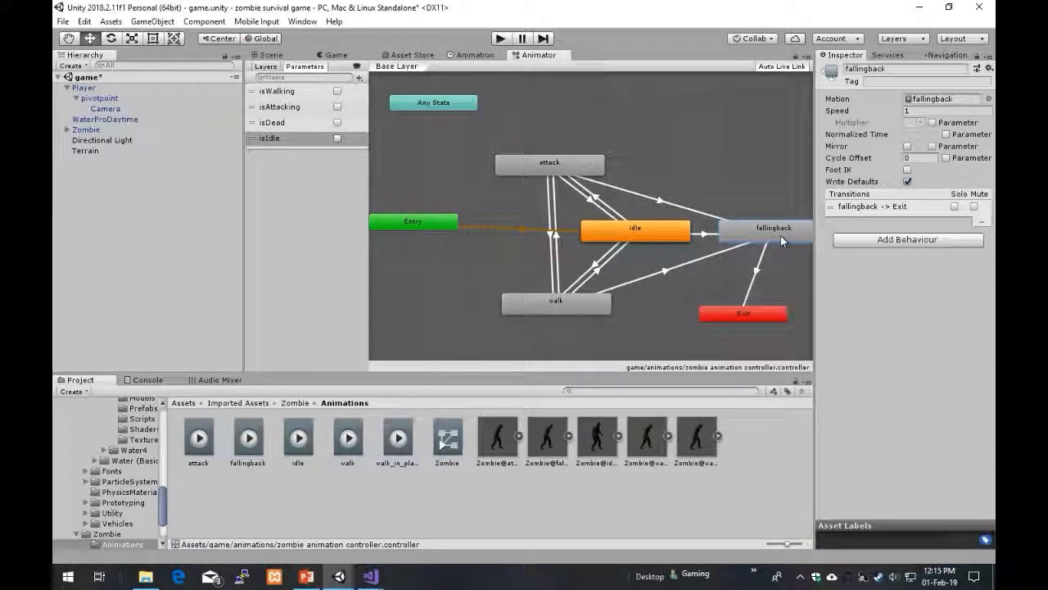
{"action": "left_click", "coordinate": [743, 313]}
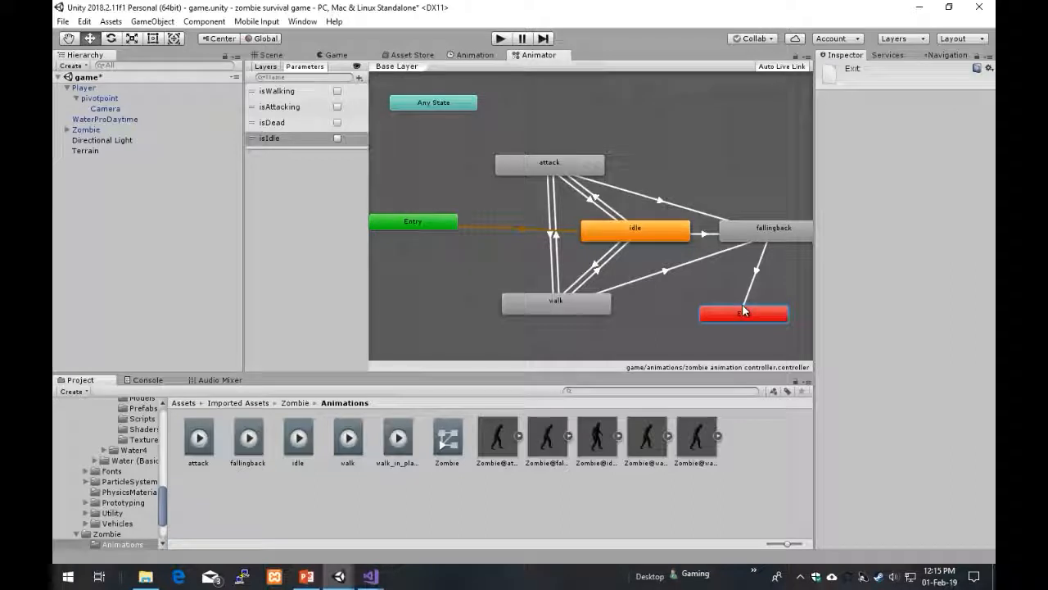
Step: Shift the walk, attack and idle states closer to Entry, and make the isIdle parameter true by default
{"action": "left_click_drag", "start_coordinate": [572, 305], "coordinate": [526, 311]}
{"action": "left_click_drag", "start_coordinate": [550, 165], "coordinate": [491, 165]}
{"action": "left_click_drag", "start_coordinate": [634, 231], "coordinate": [601, 231]}
{"action": "left_click_drag", "start_coordinate": [491, 164], "coordinate": [517, 164]}
{"action": "left_click", "coordinate": [584, 238]}
{"action": "left_click", "coordinate": [337, 139]}
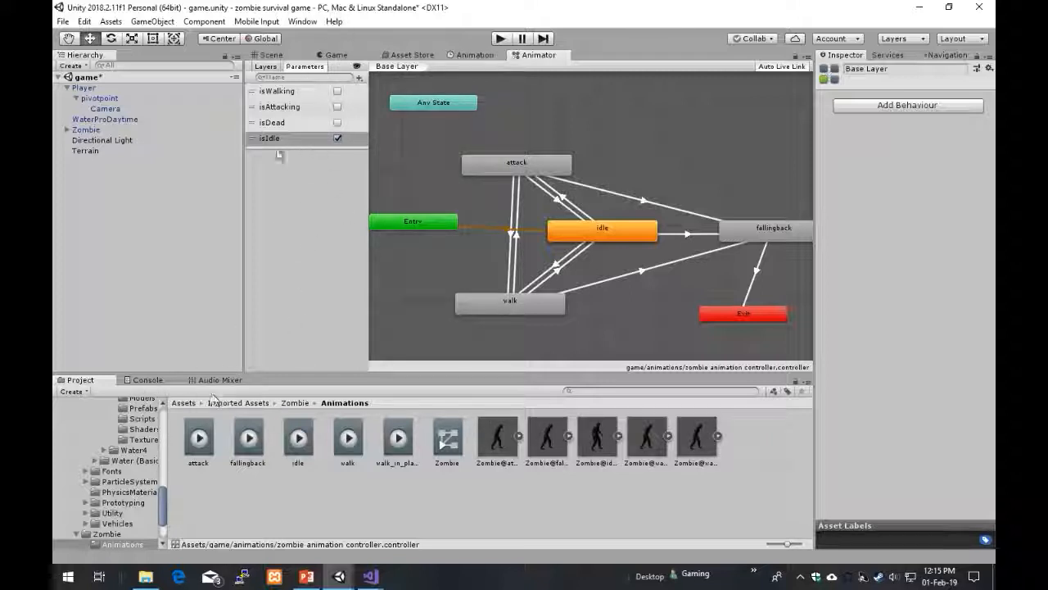
Step: Assign the zombie animation controller from Assets/game/animations to the Animator component of the Zombie in the scene
{"action": "left_click", "coordinate": [181, 403]}
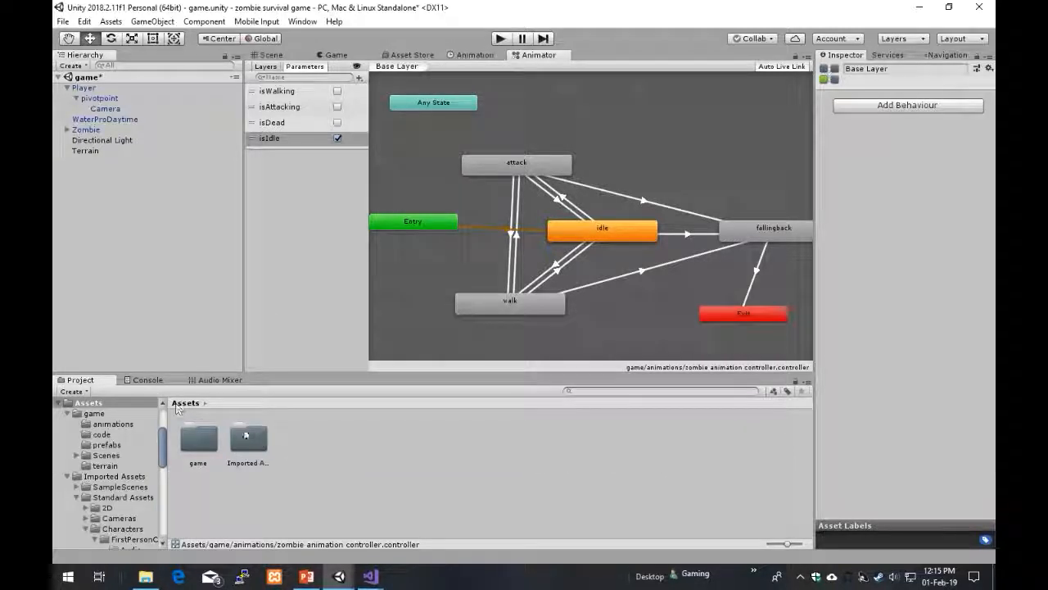
{"action": "double_click", "coordinate": [207, 443]}
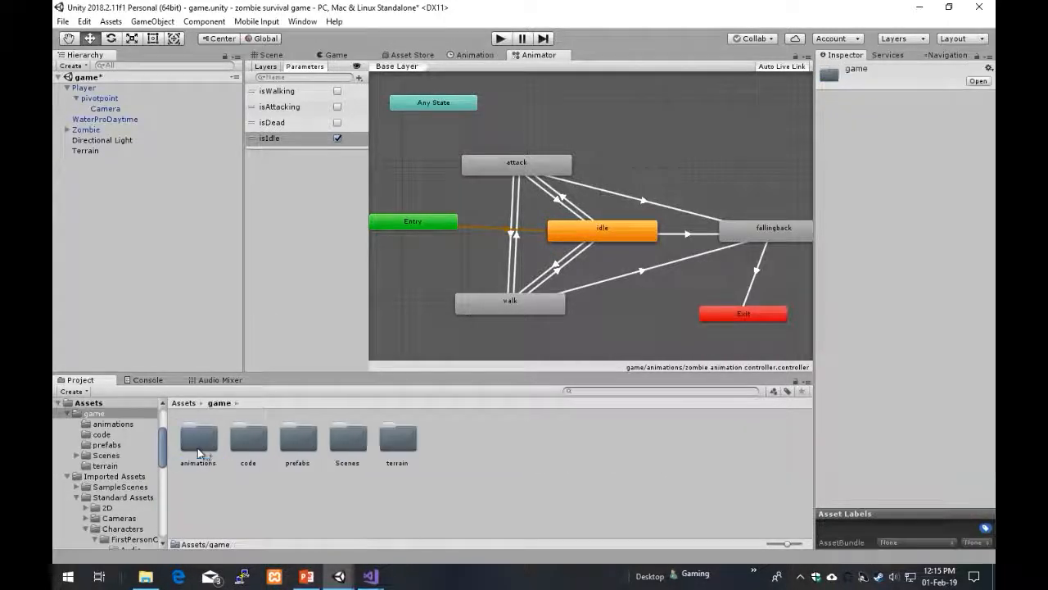
{"action": "left_click", "coordinate": [271, 55]}
{"action": "left_click", "coordinate": [351, 256]}
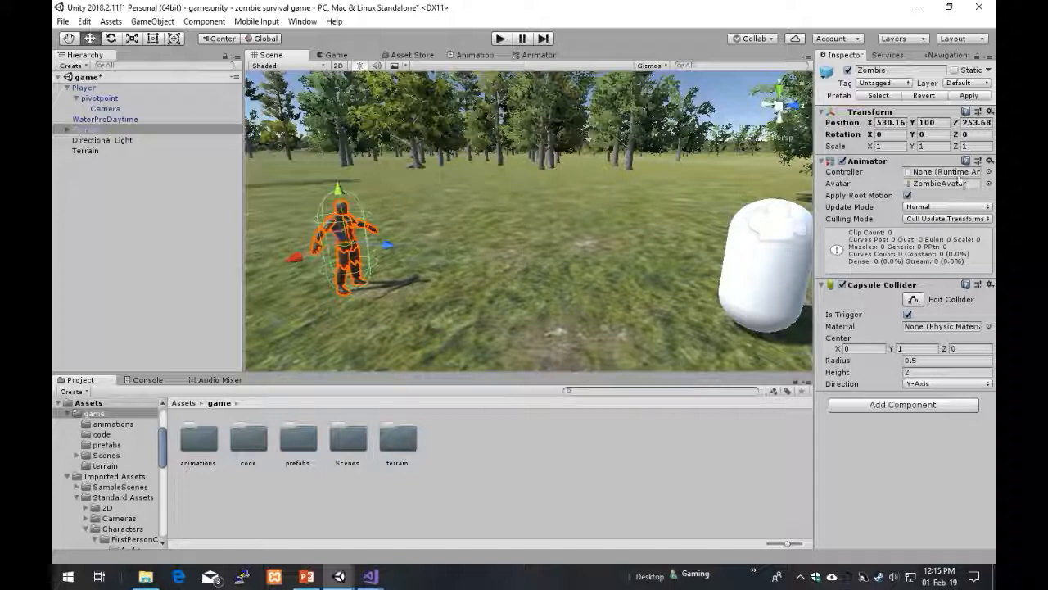
{"action": "double_click", "coordinate": [215, 450]}
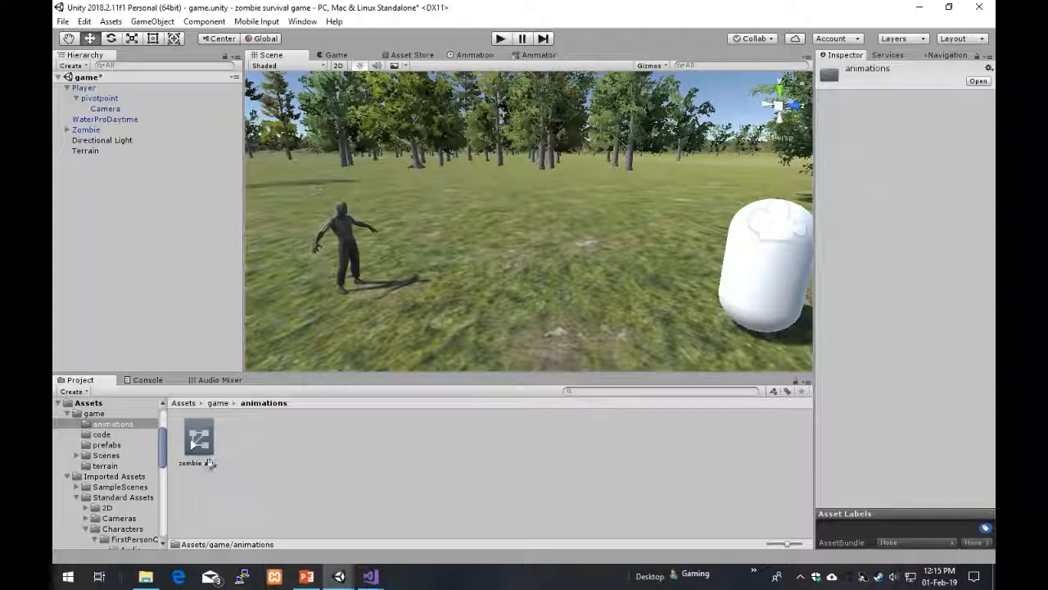
{"action": "left_click", "coordinate": [86, 129]}
{"action": "left_click_drag", "start_coordinate": [201, 452], "coordinate": [934, 176]}
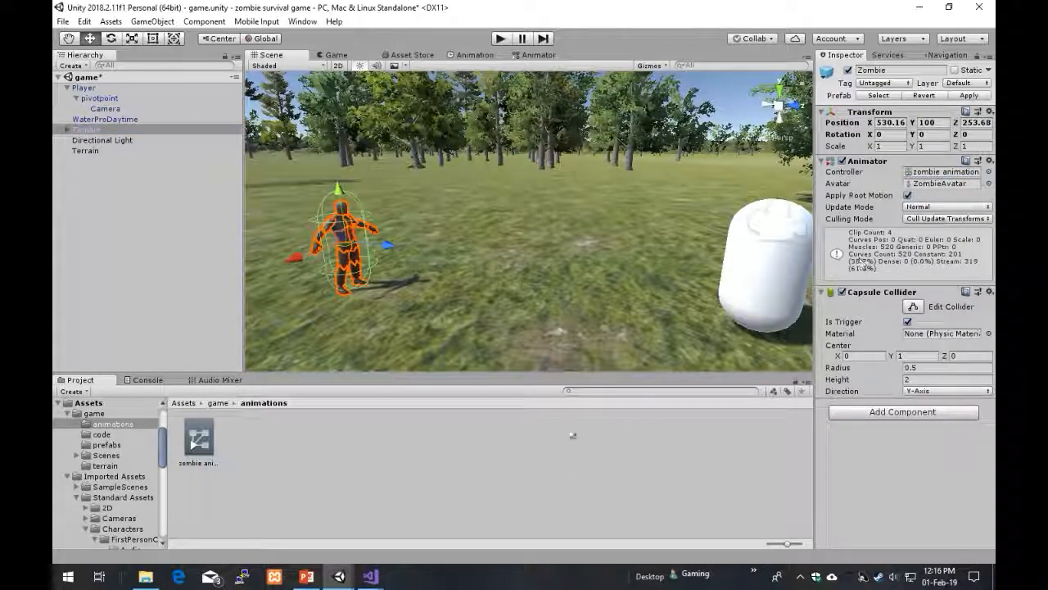
Step: Play the game, move around the zombie to check its idle animation, and stop the playback
{"action": "left_click", "coordinate": [539, 212]}
{"action": "left_click", "coordinate": [500, 38]}
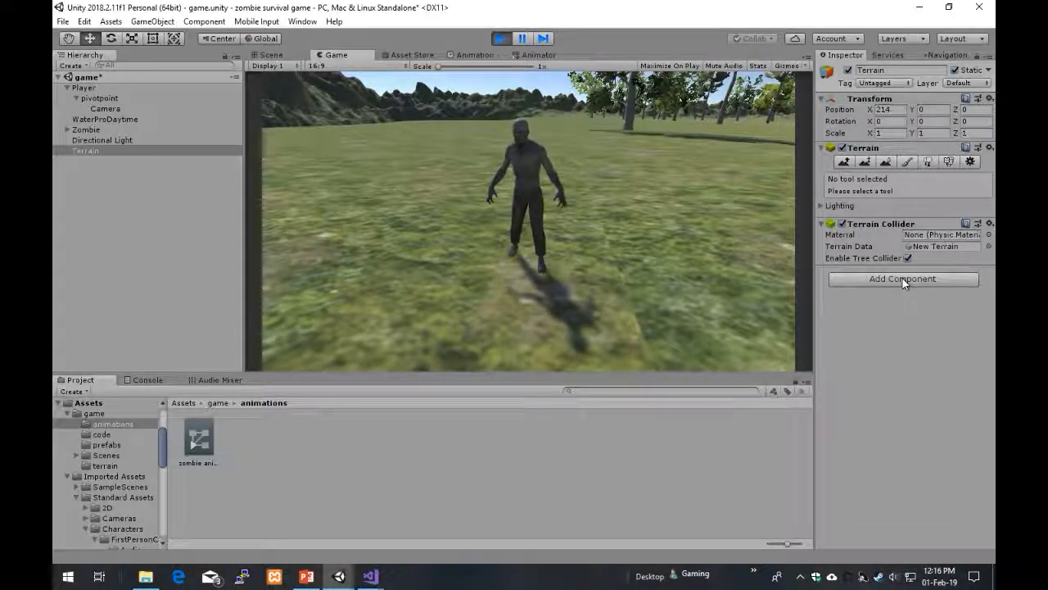
{"action": "key", "text": "a"}
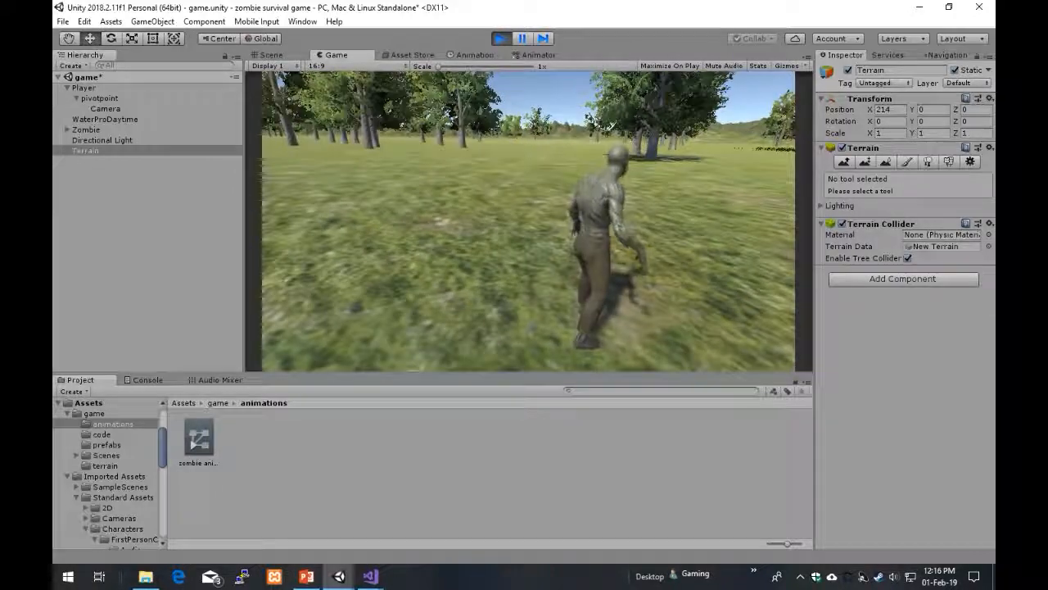
{"action": "key", "text": "d"}
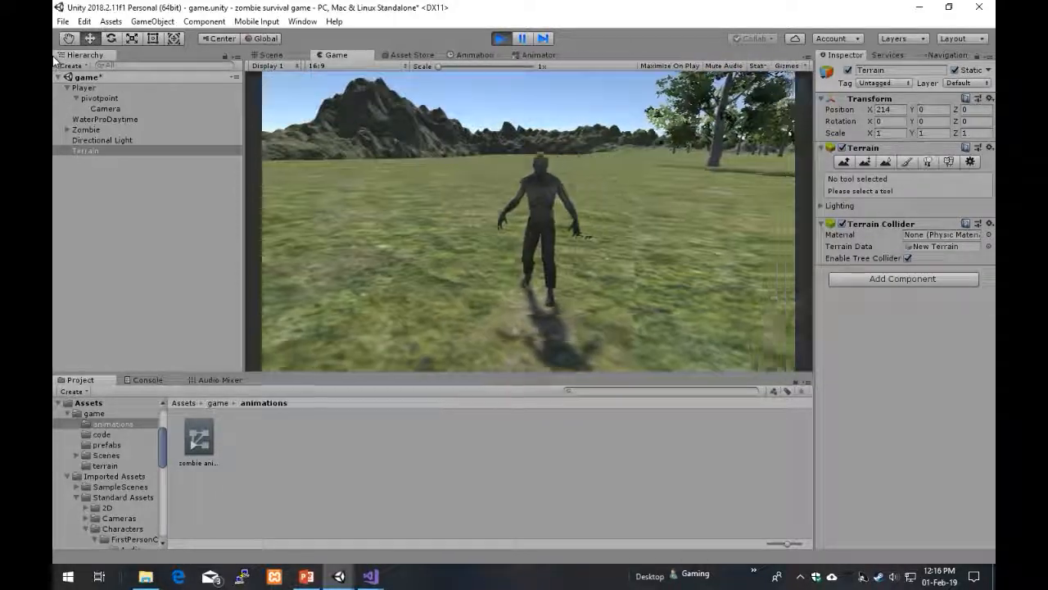
{"action": "key", "text": "a"}
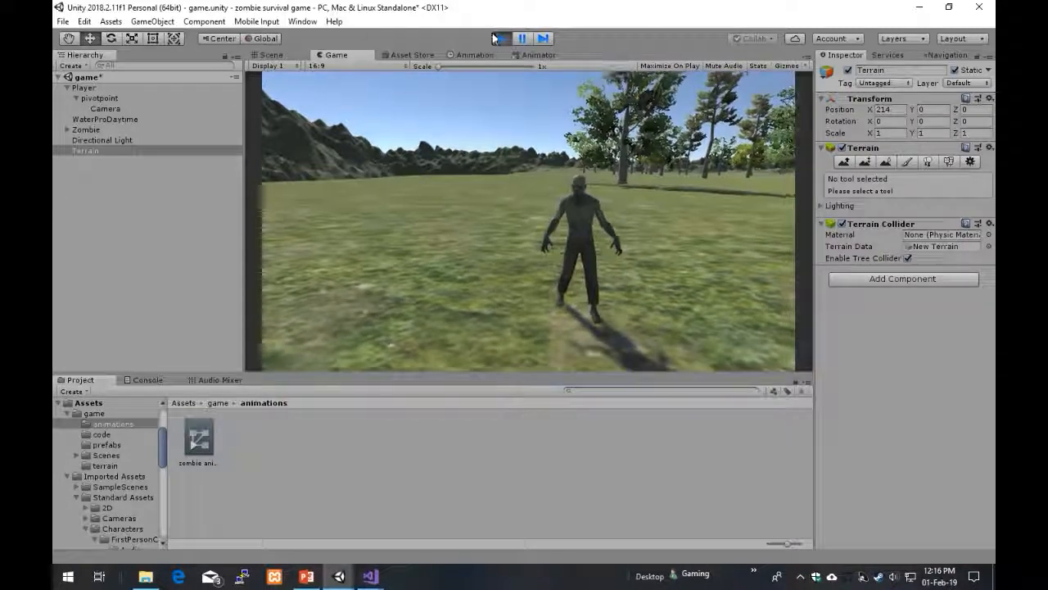
{"action": "left_click", "coordinate": [496, 38]}
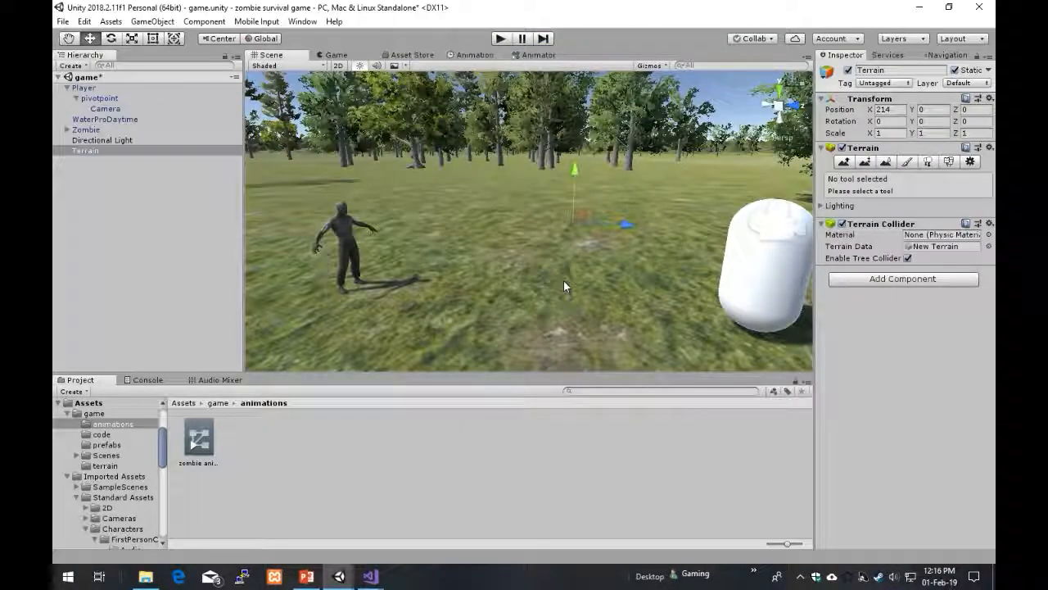